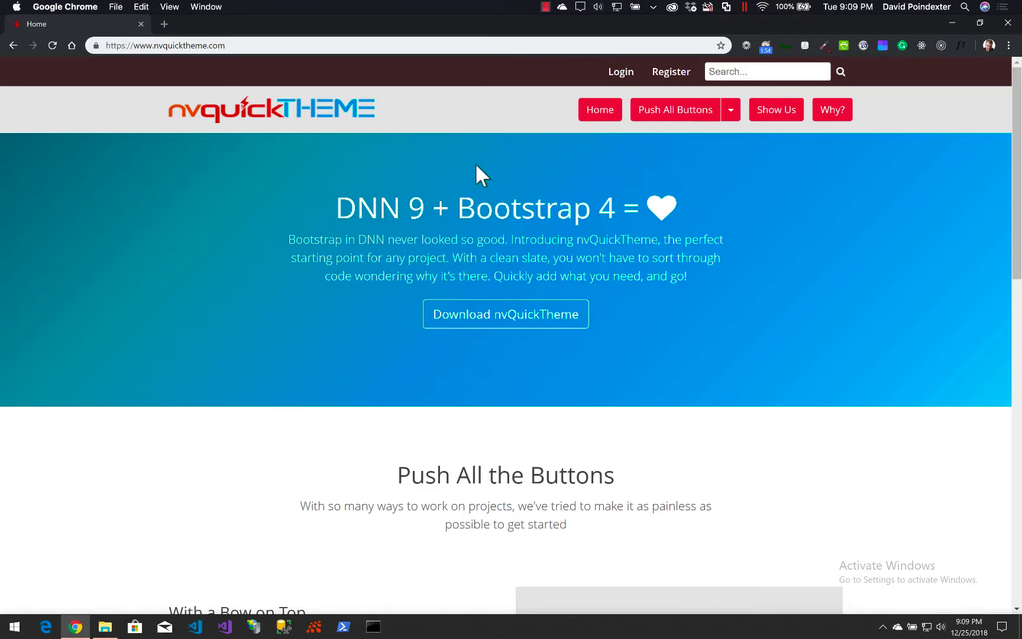
- Open the nvisionative/nvQuickTheme GitHub repository from the Download nvQuickTheme link
click(523, 322)
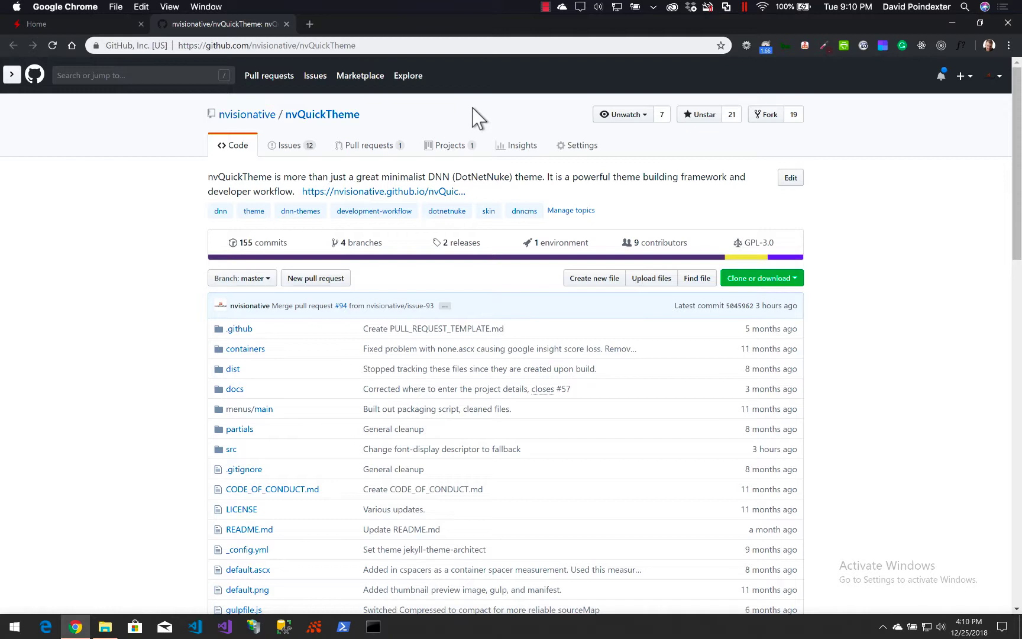
- Follow the repo's GitHub Pages link and open the Project Setup documentation page
click(404, 192)
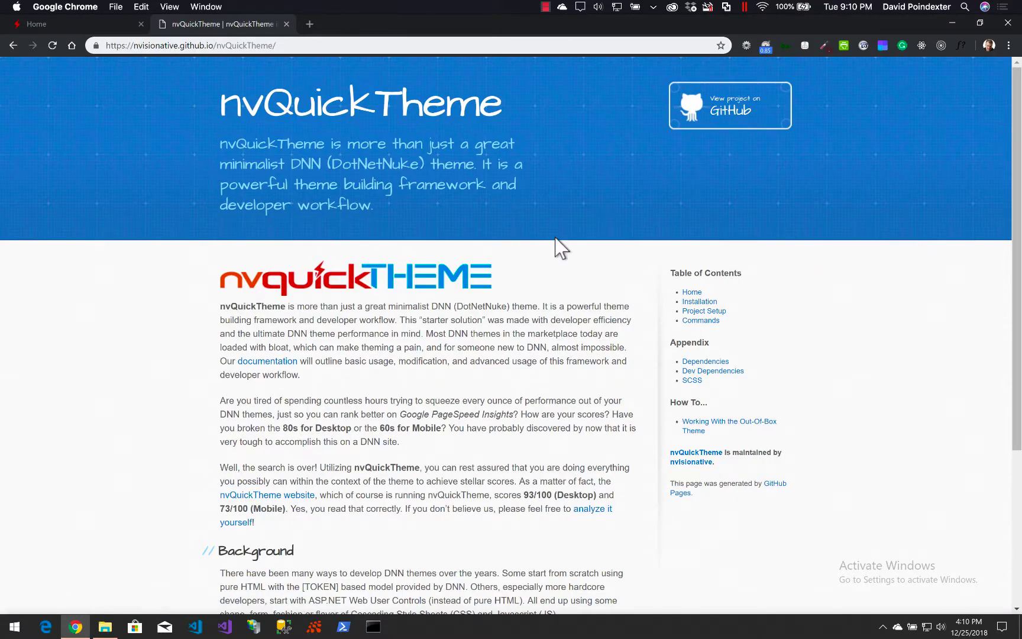
click(698, 312)
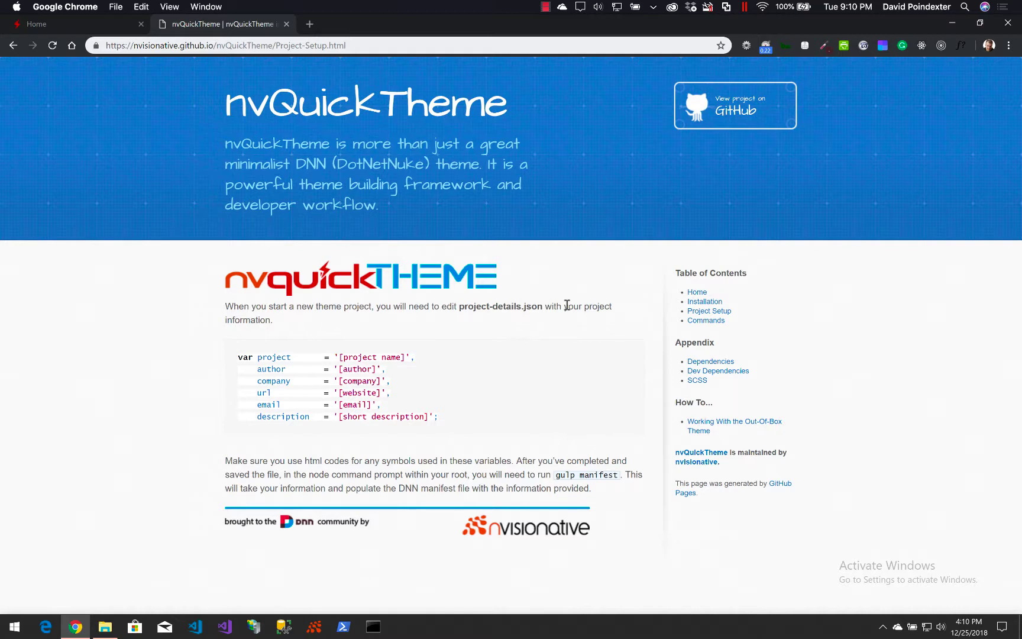
- Launch nvQuickSite v1.2.0 with admin rights and continue with the DNN Platform 9.2.2 package
click(317, 628)
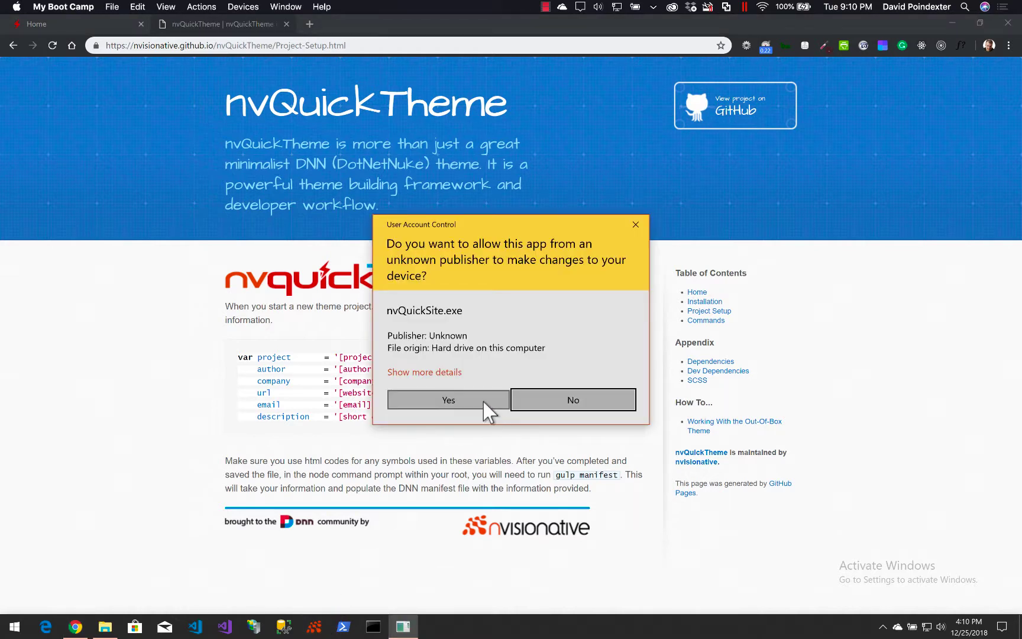
click(459, 402)
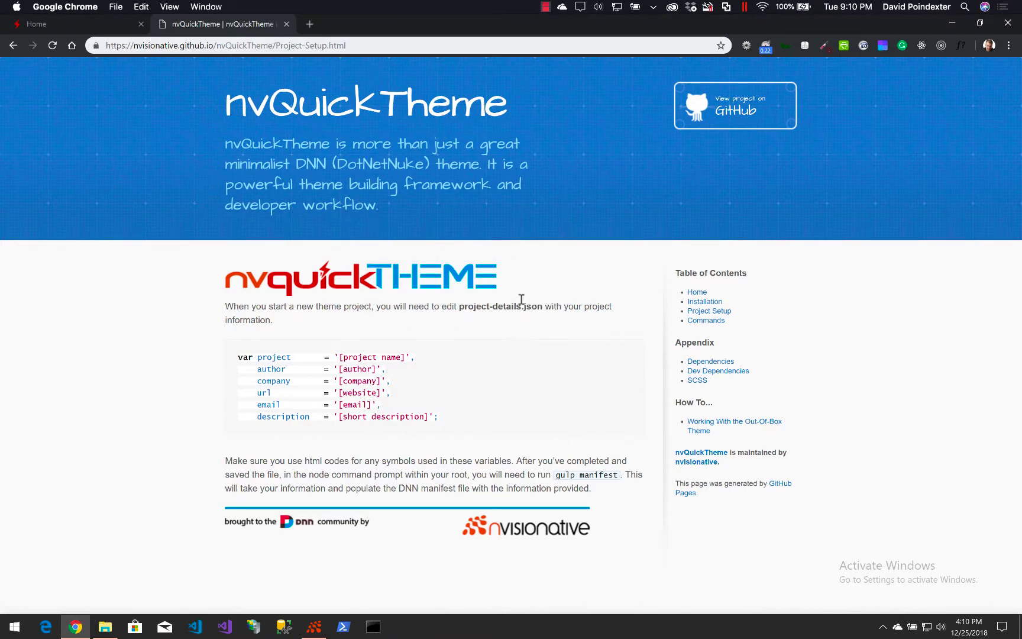
click(319, 629)
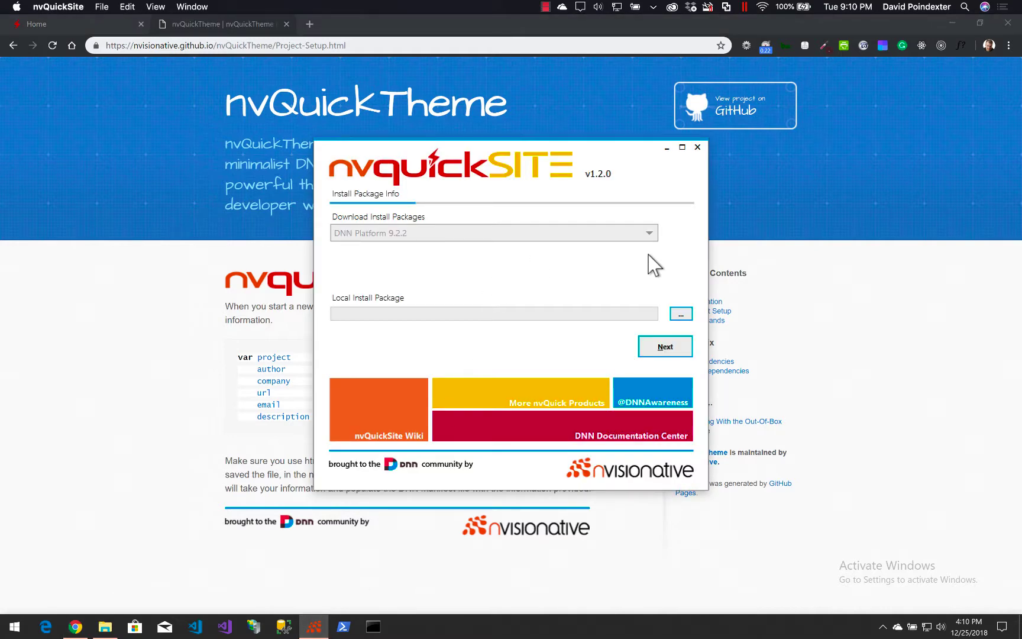
click(667, 348)
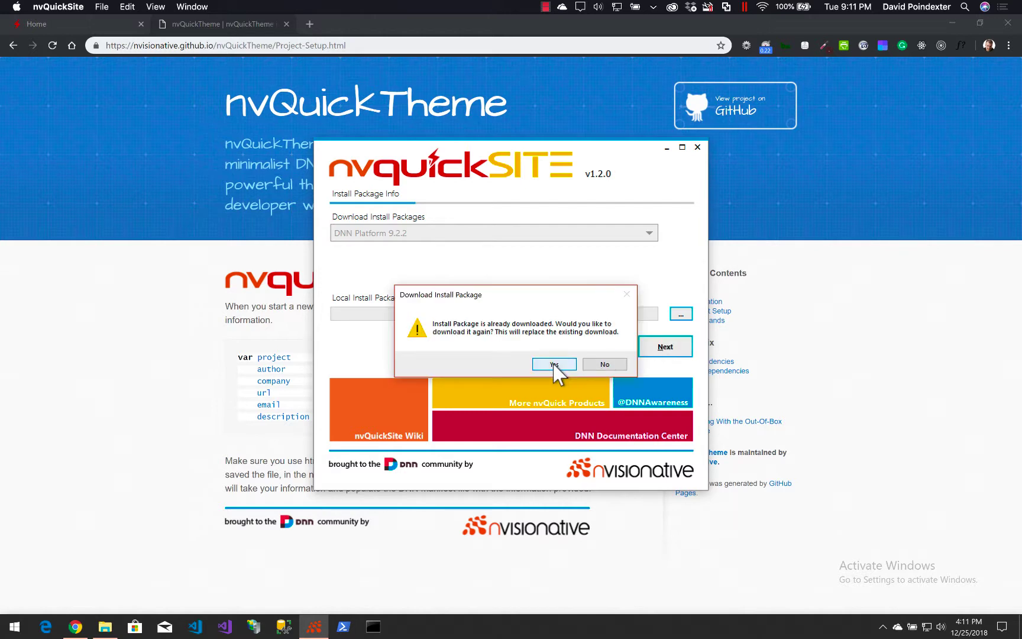
- Reuse the downloaded package, name the site nvq02, and base it in Themes\nvQuickThemeVideos\02 - Project Setup
click(600, 363)
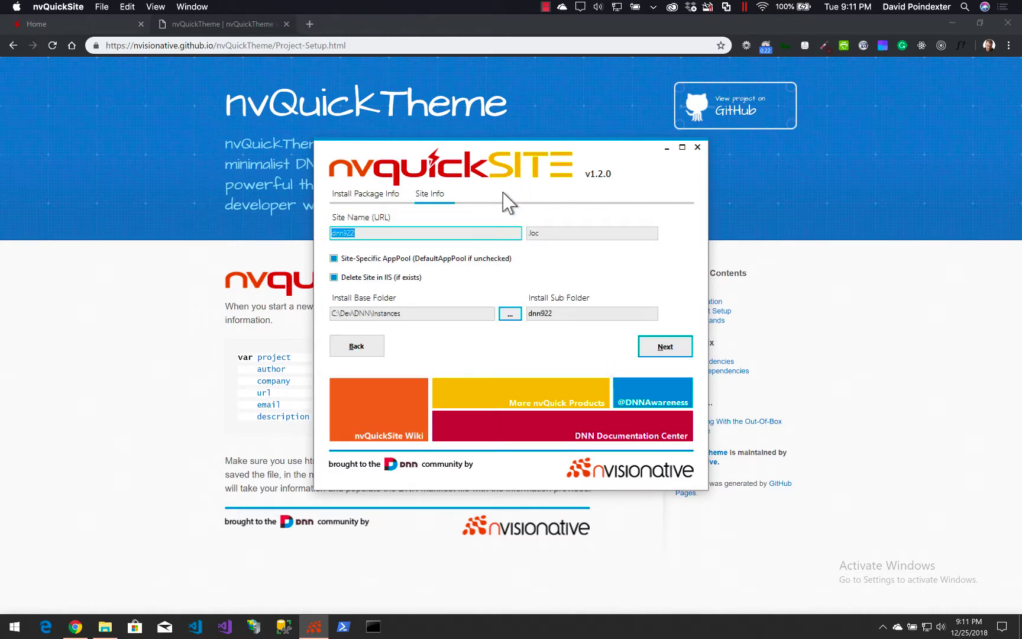
text(nvq02)
click(511, 313)
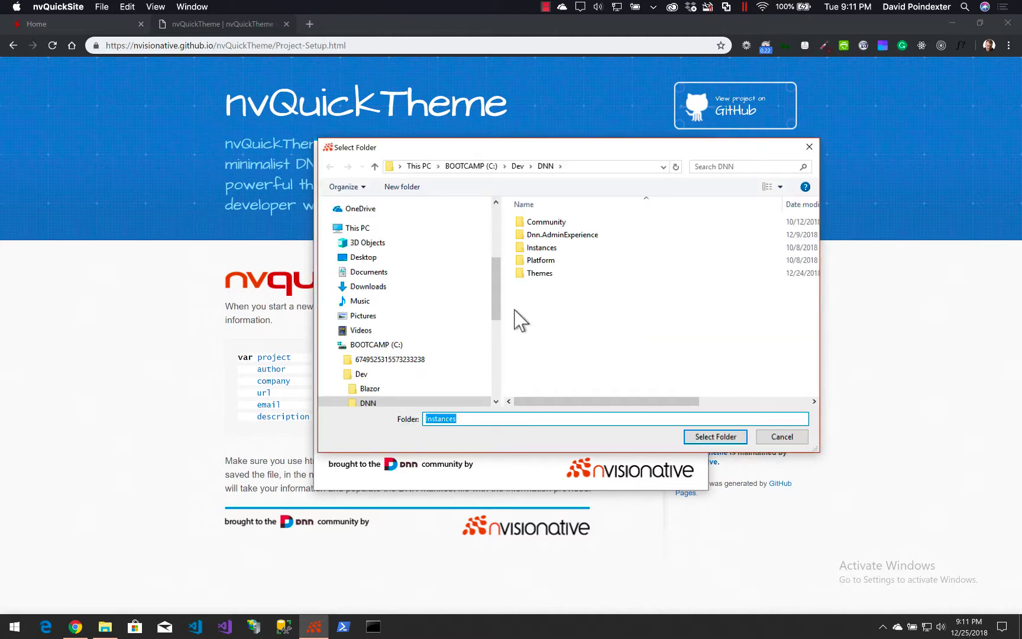
double_click(536, 273)
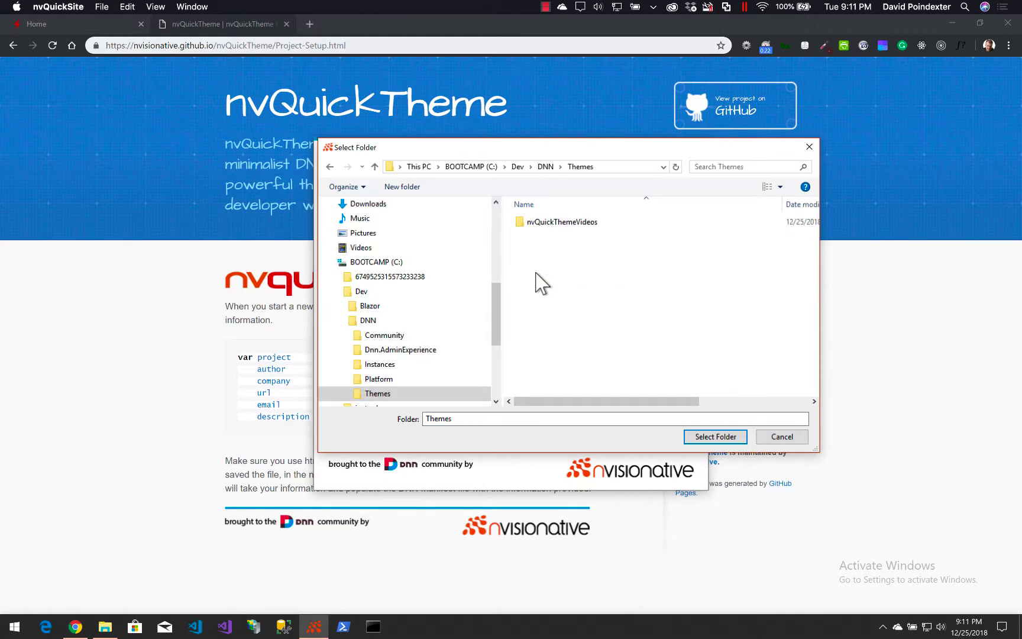
double_click(550, 223)
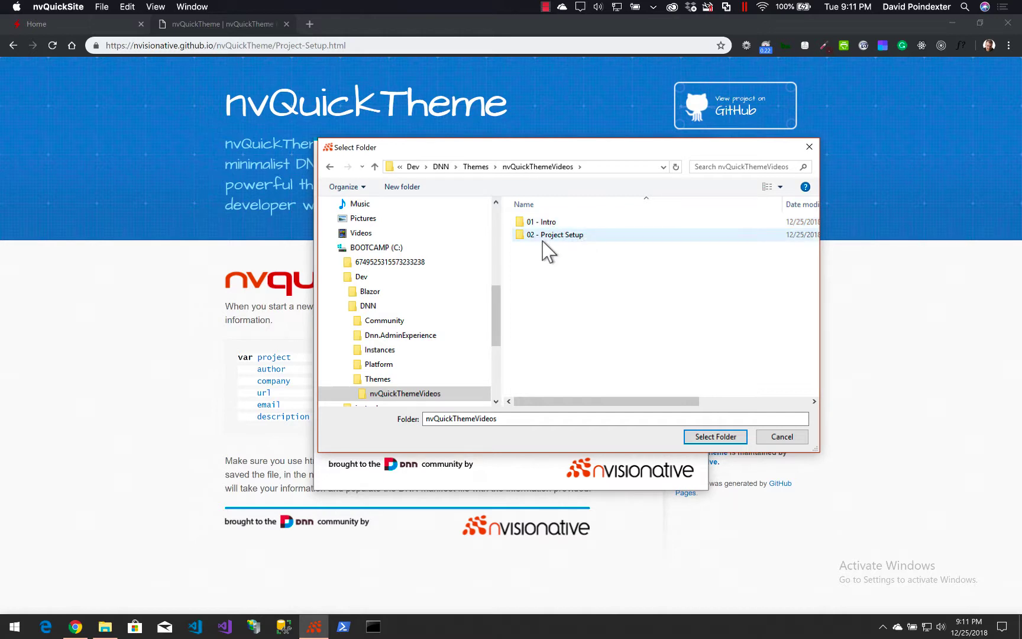
double_click(542, 238)
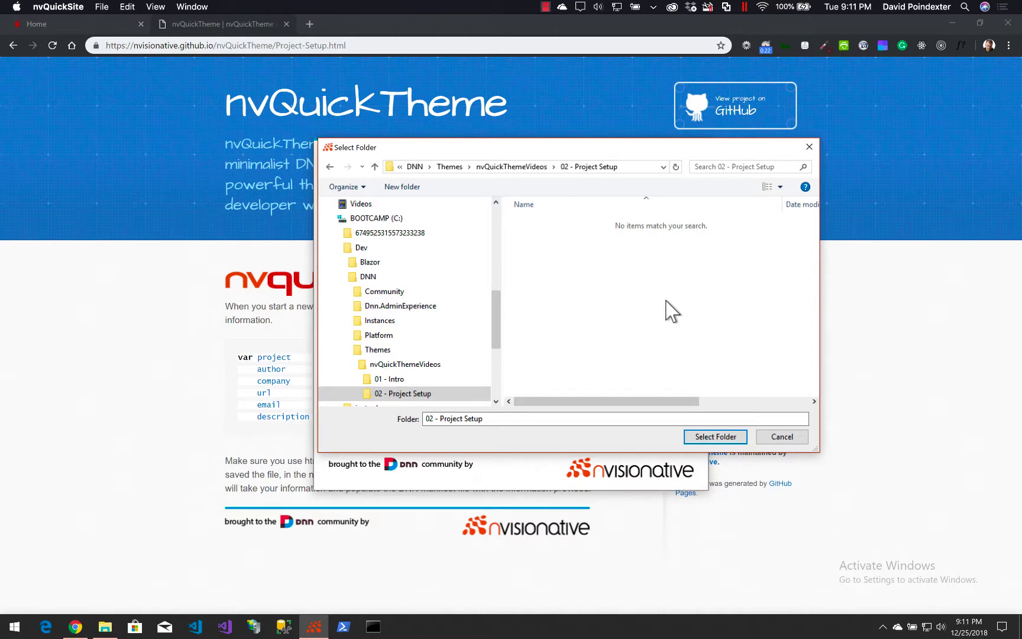
click(715, 437)
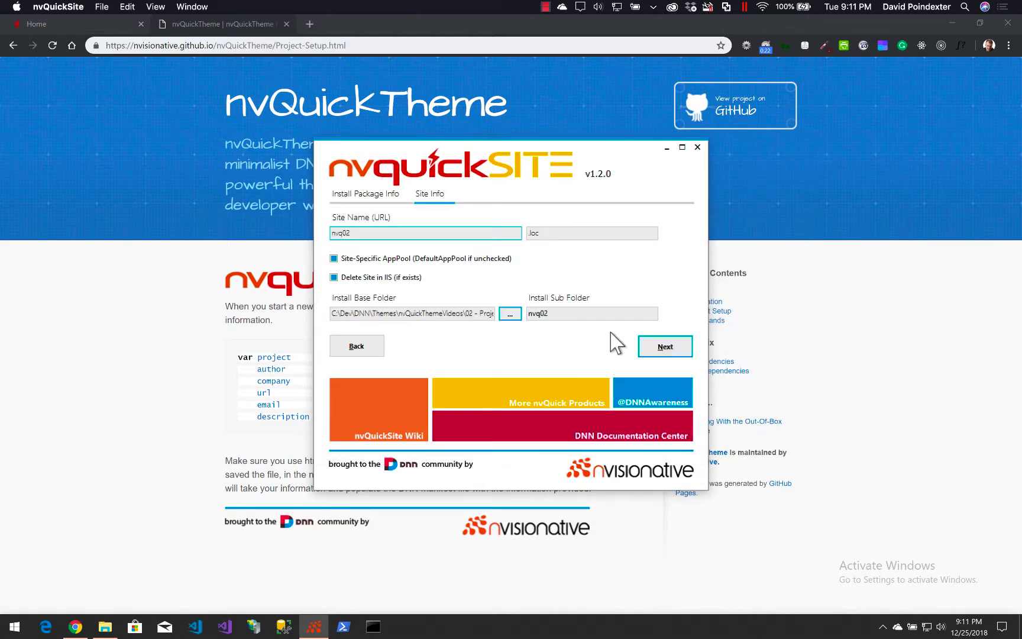
click(672, 354)
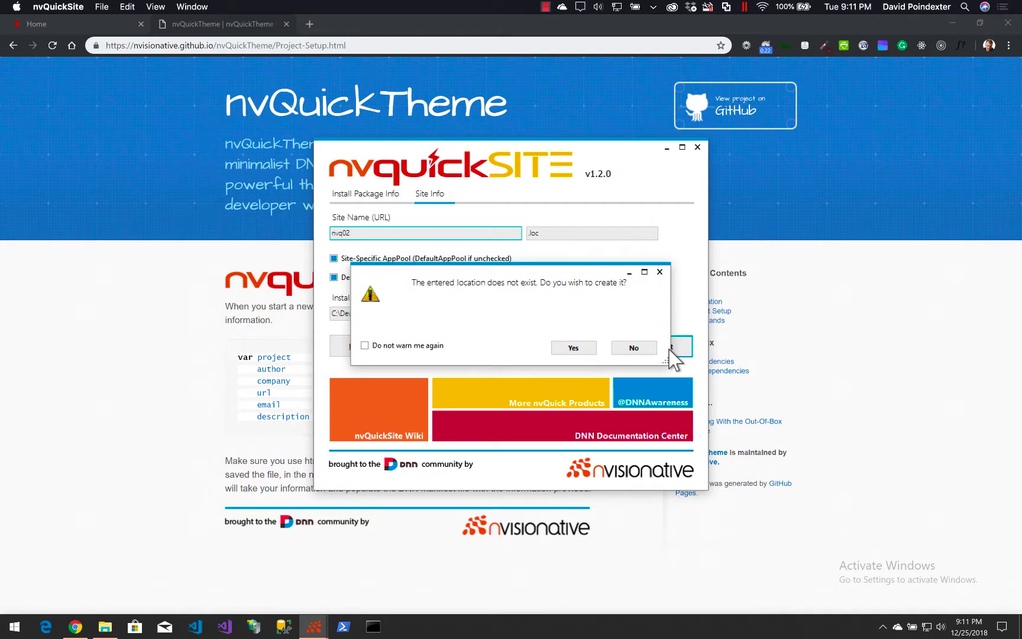
- Create the missing folder and install nvq02 on the (local) database with the nvq02 database name
click(572, 349)
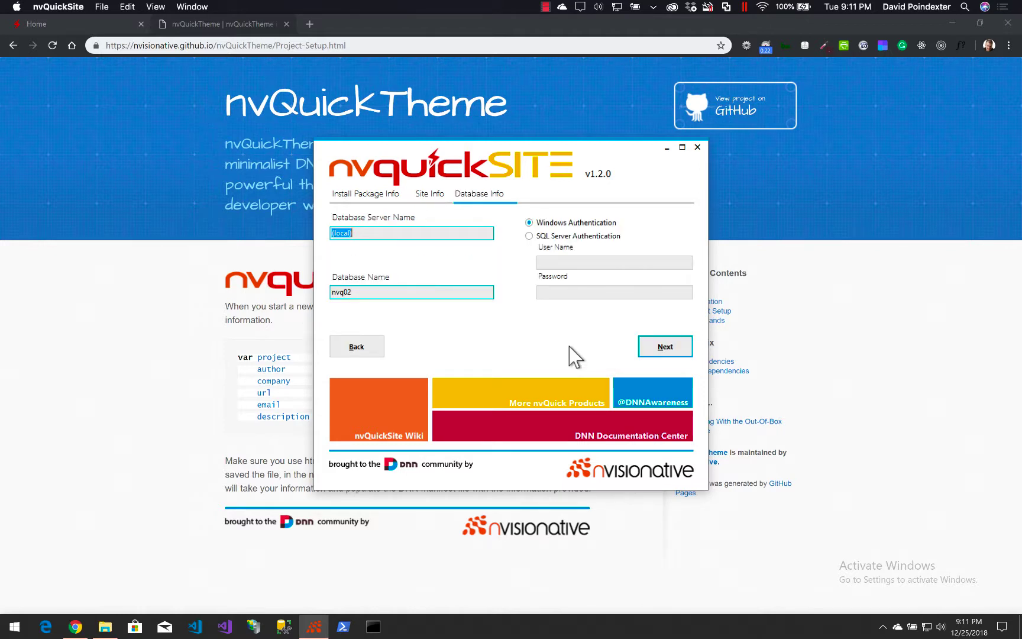
click(663, 354)
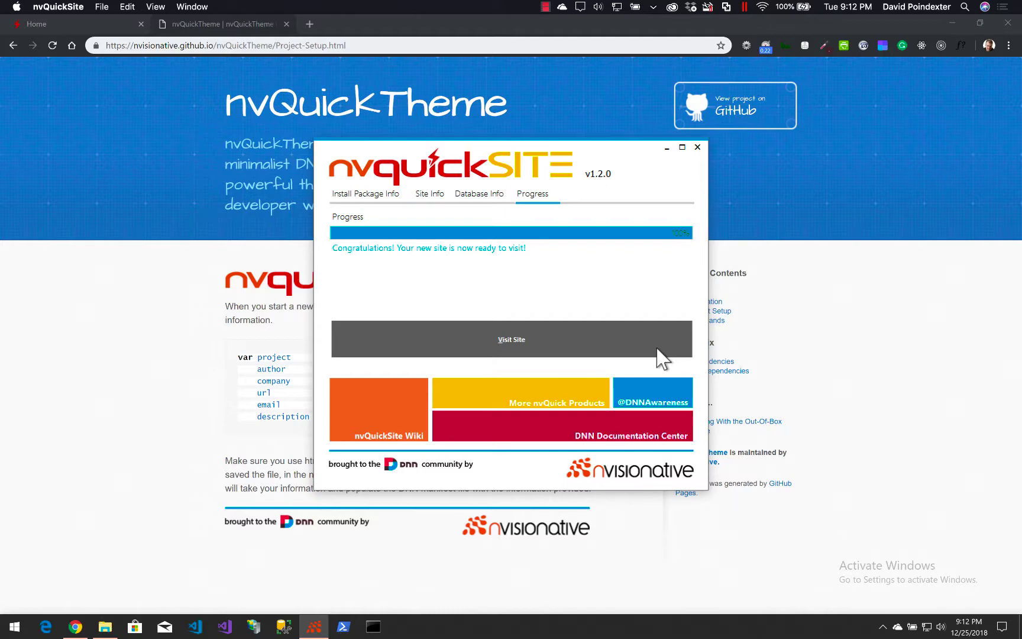
- Visit the new site, opening nvq02.loc/Install/InstallWizard.aspx in Chrome
click(657, 349)
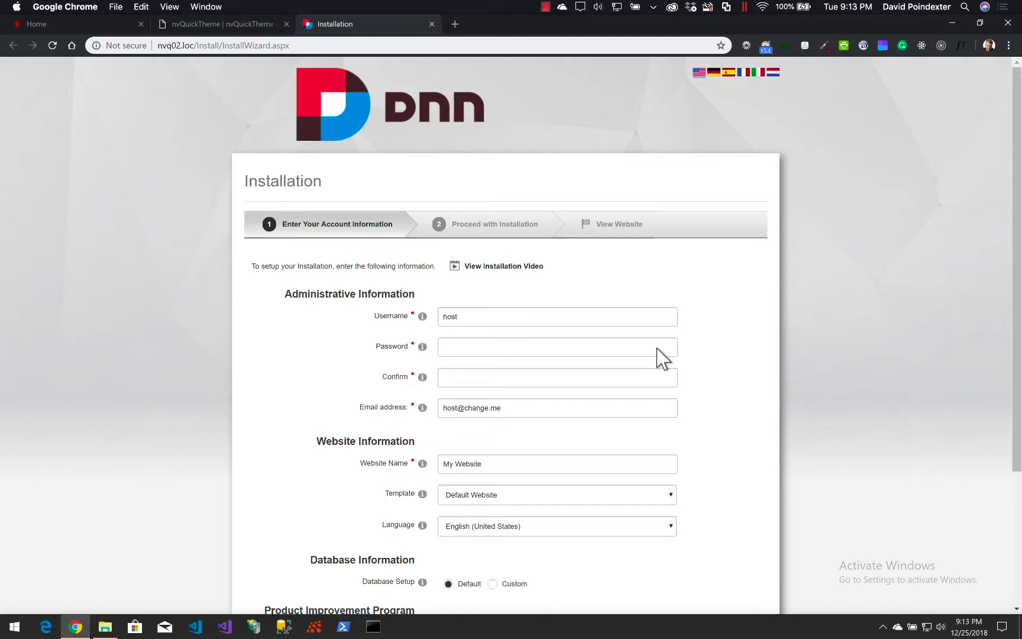
- Enter the host account password, its confirmation, and the suggested email address
click(616, 348)
text(••••••••)
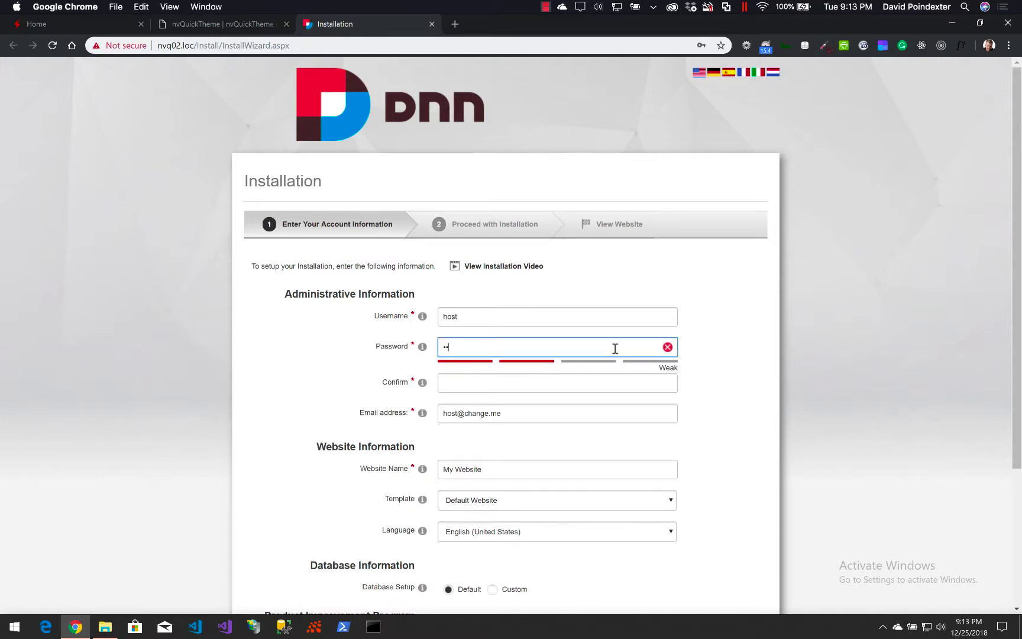
key(Tab)
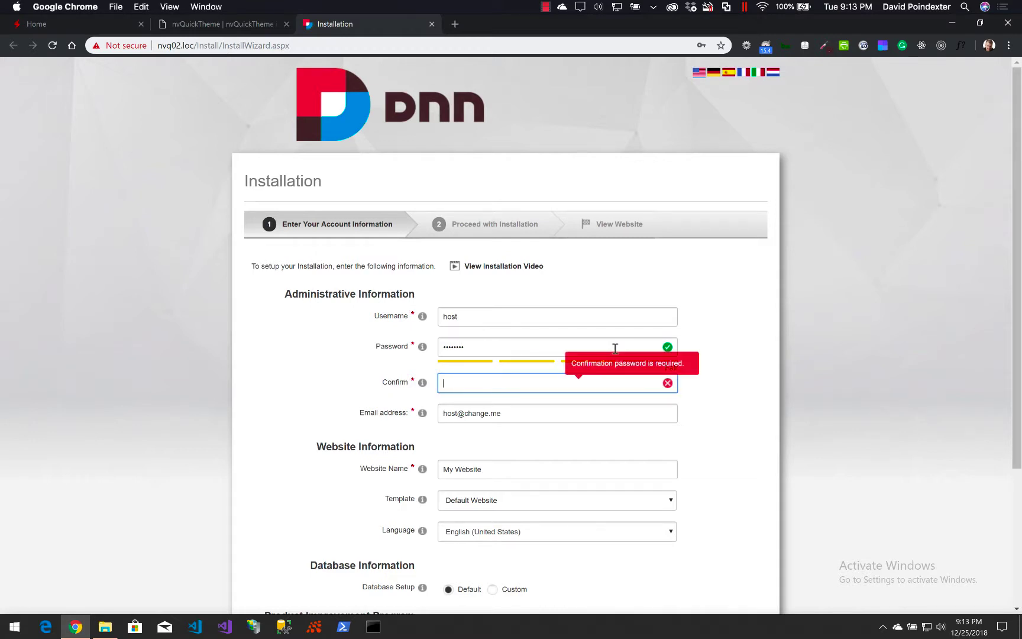
key(shift+Tab)
text(••••••••)
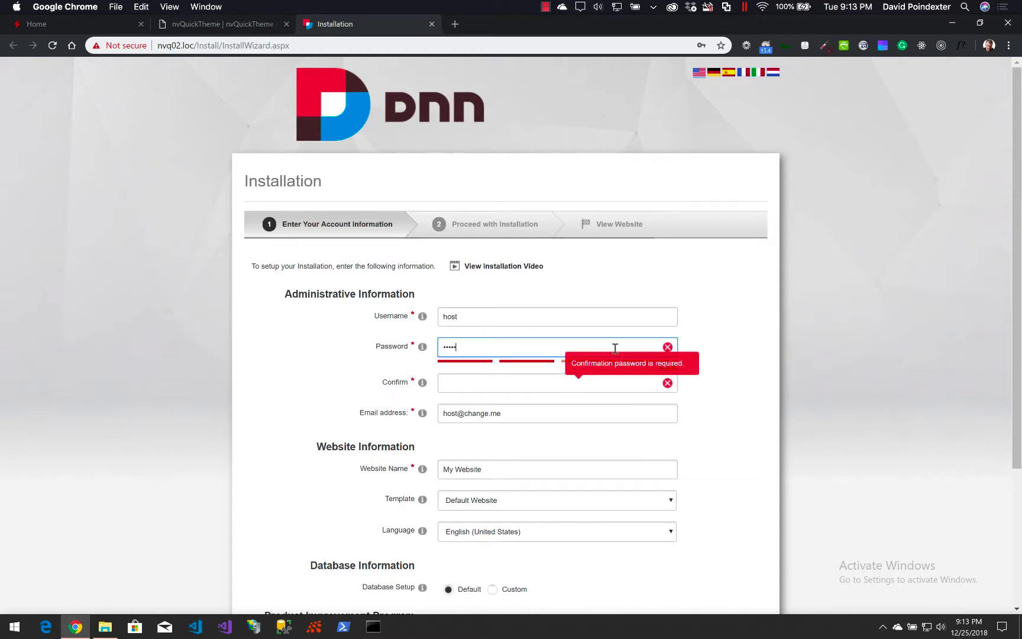
key(Tab)
text(••••••••)
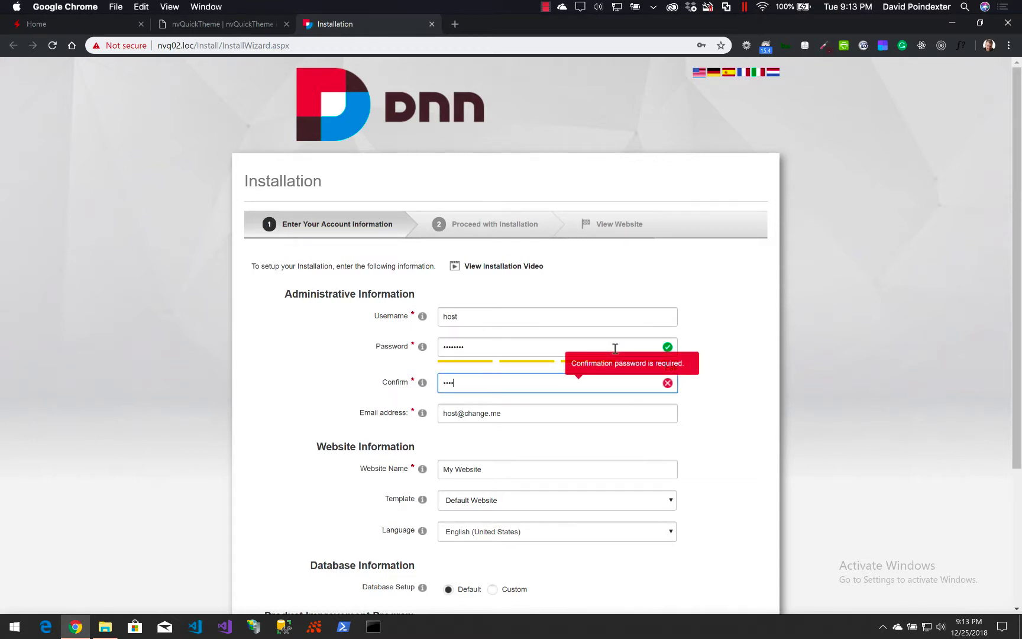
key(Tab)
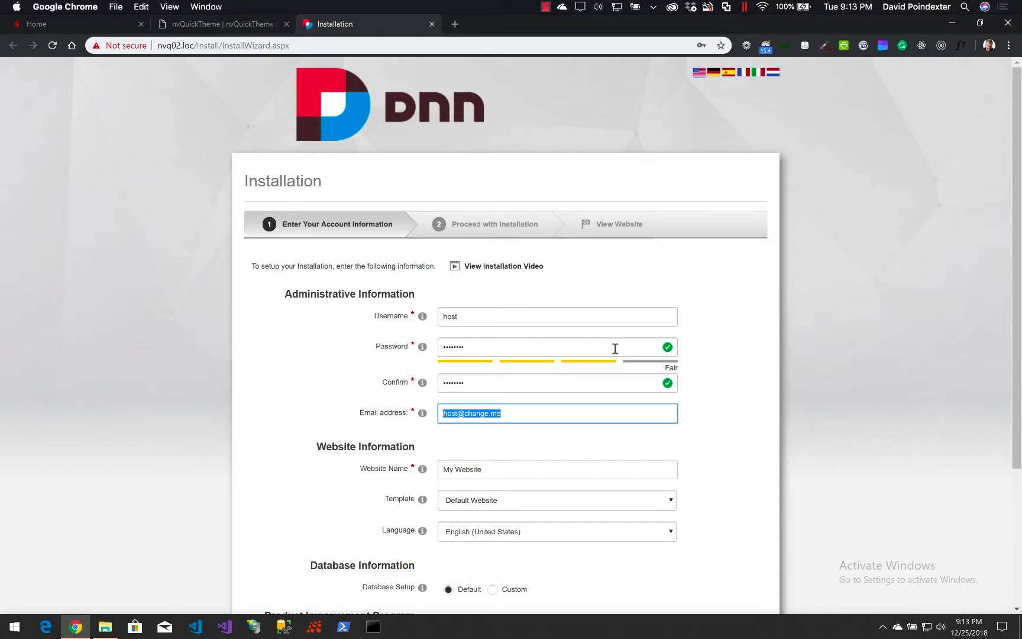
text(dp)
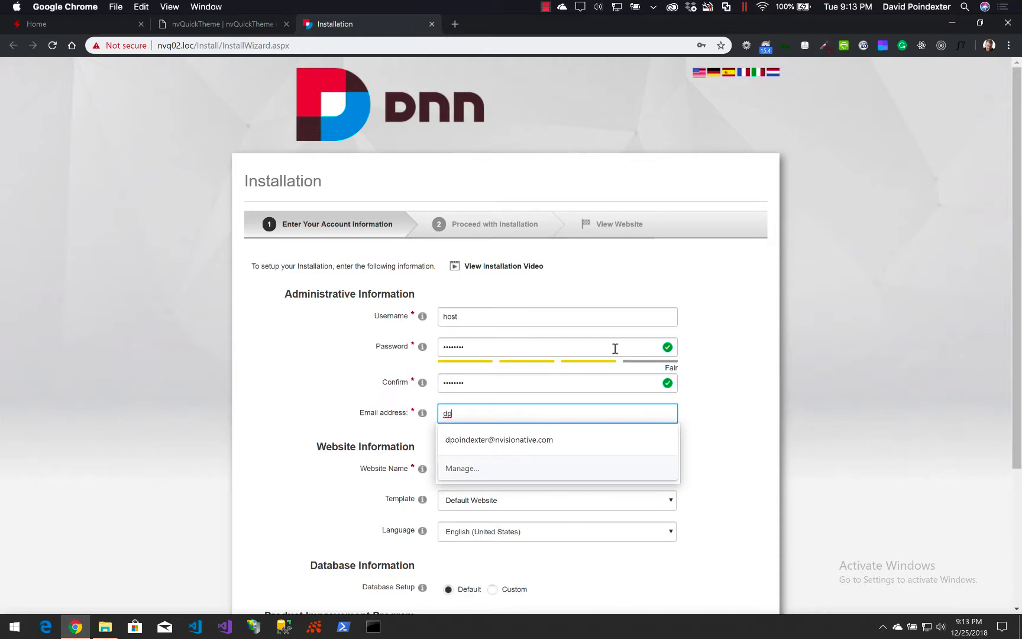
key(Down)
key(Tab)
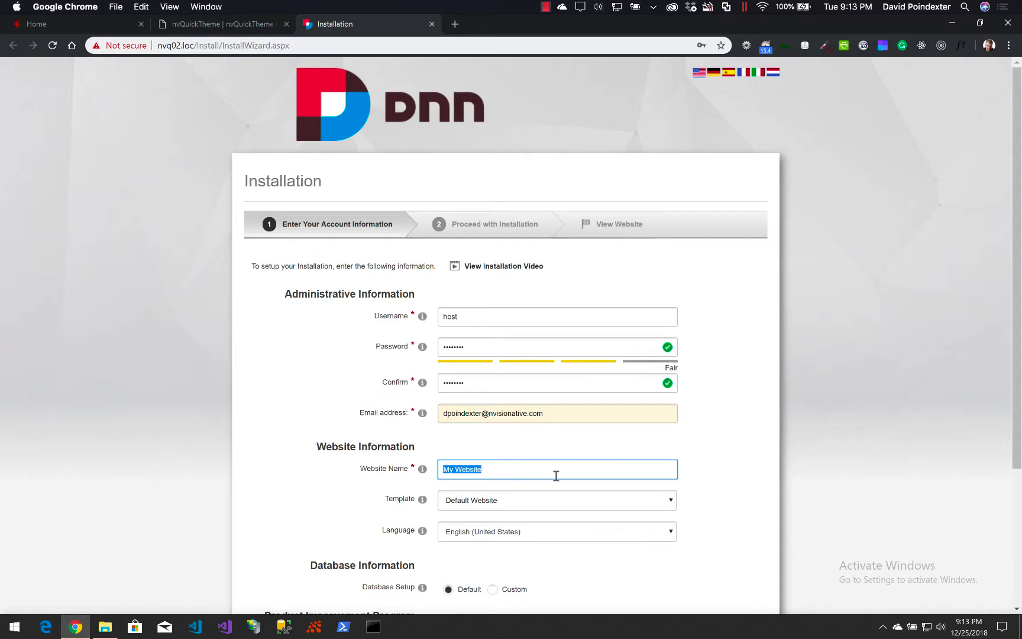
- Name the website nvq02, keep the Default Website template, disable anonymous usage reporting, and continue
scroll(556, 475, down, 1)
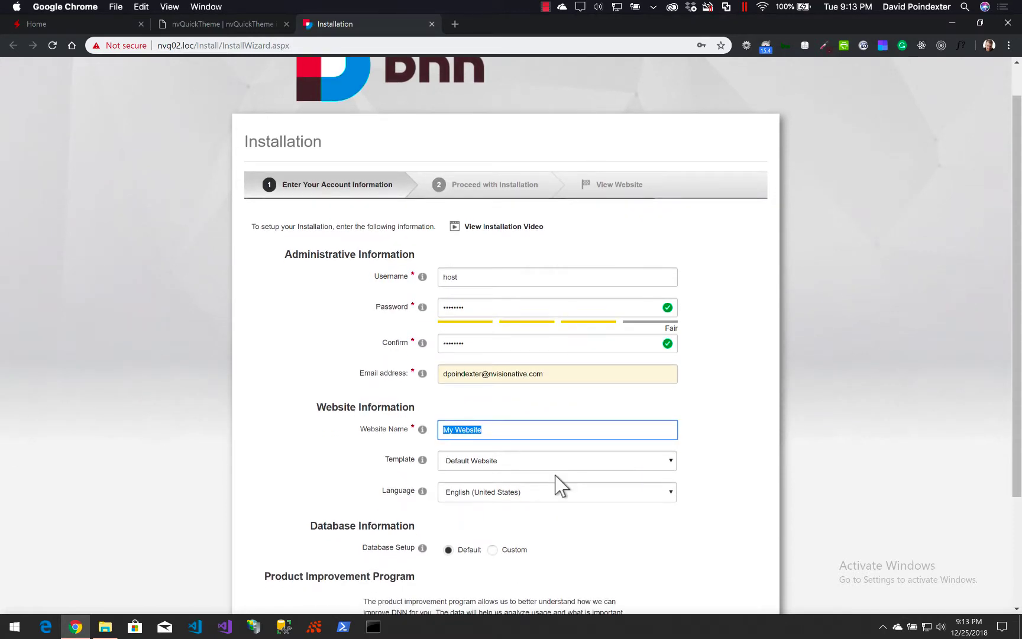
text(nvq02)
click(594, 463)
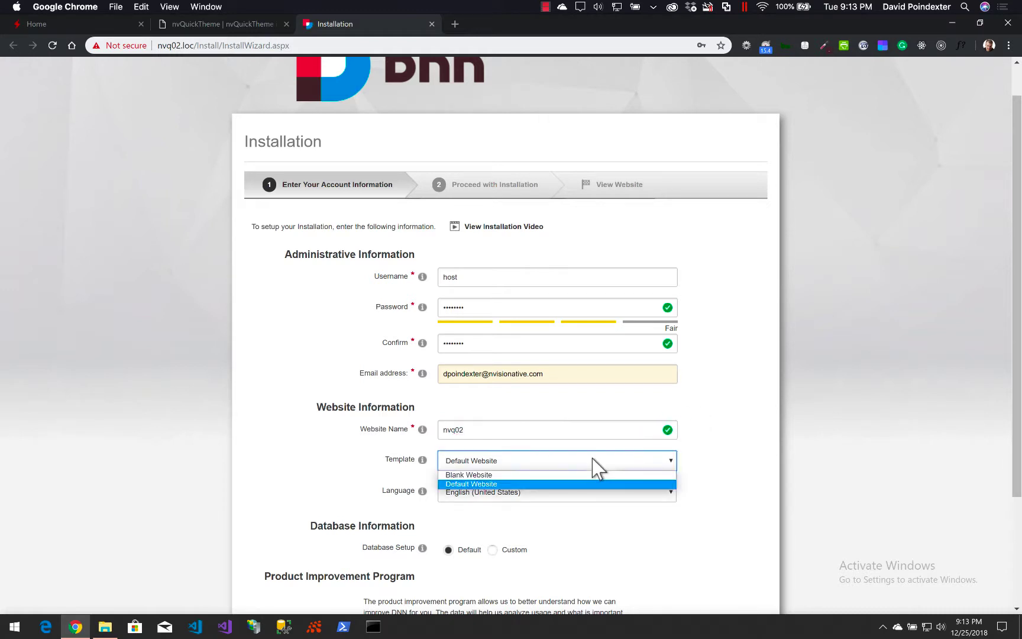
click(704, 471)
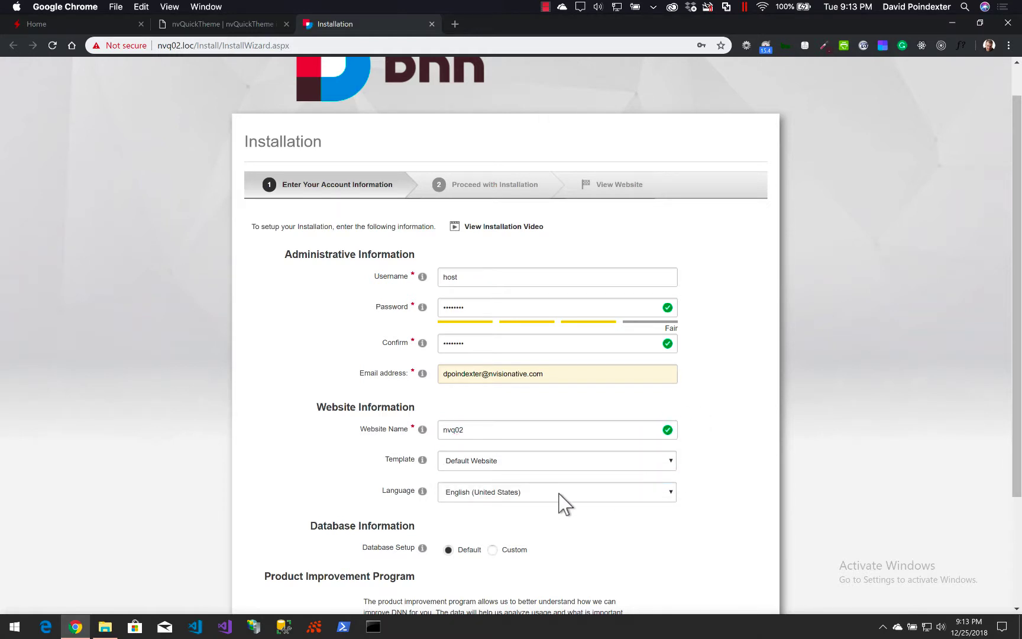
scroll(559, 500, down, 2)
click(369, 558)
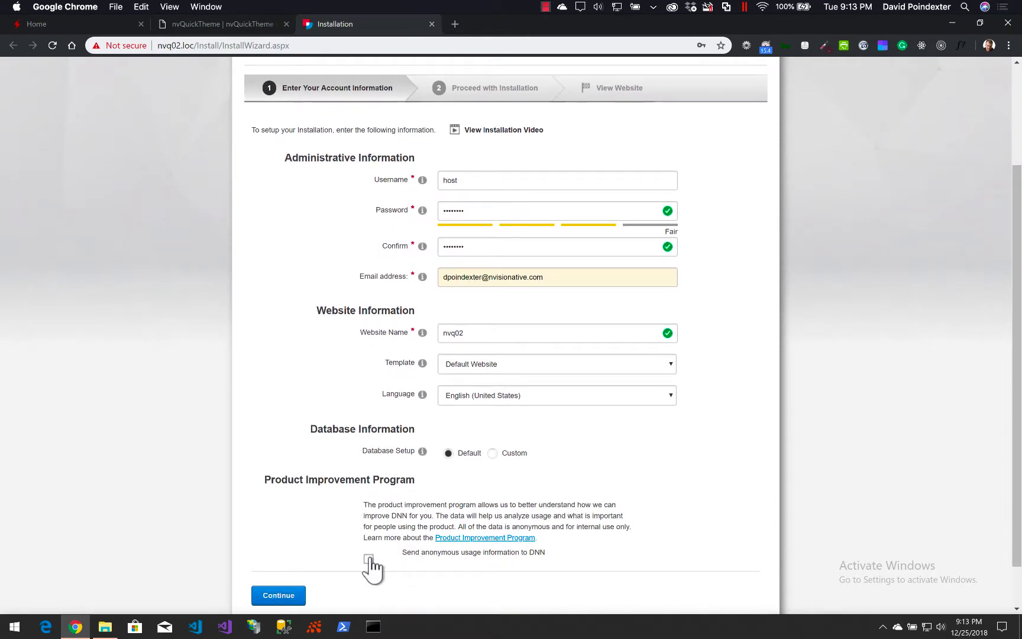
click(269, 597)
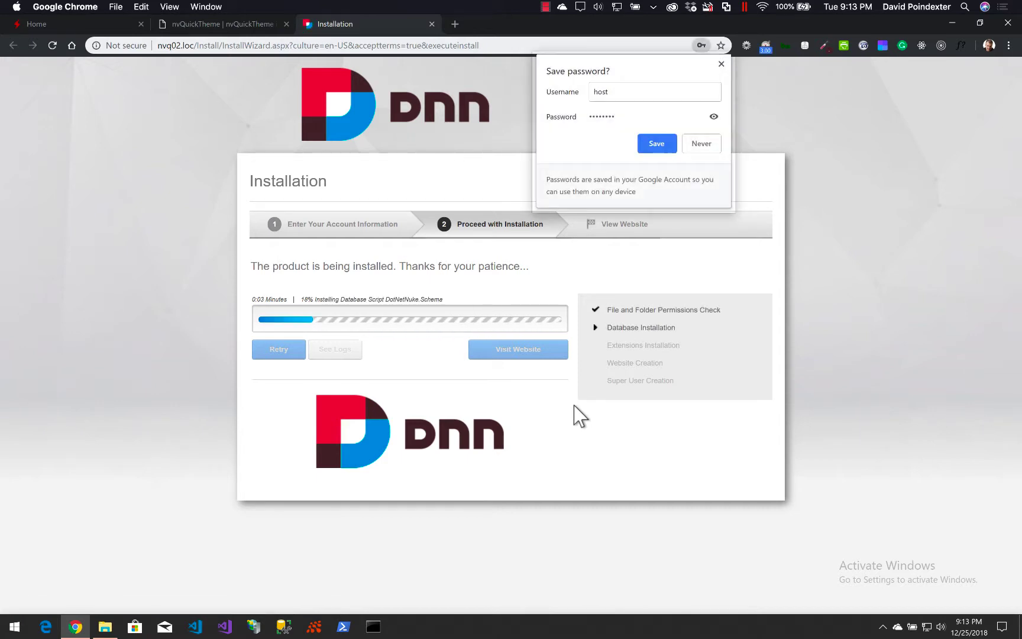
- Save the host login from Chrome's 'Save password?' prompt
click(656, 145)
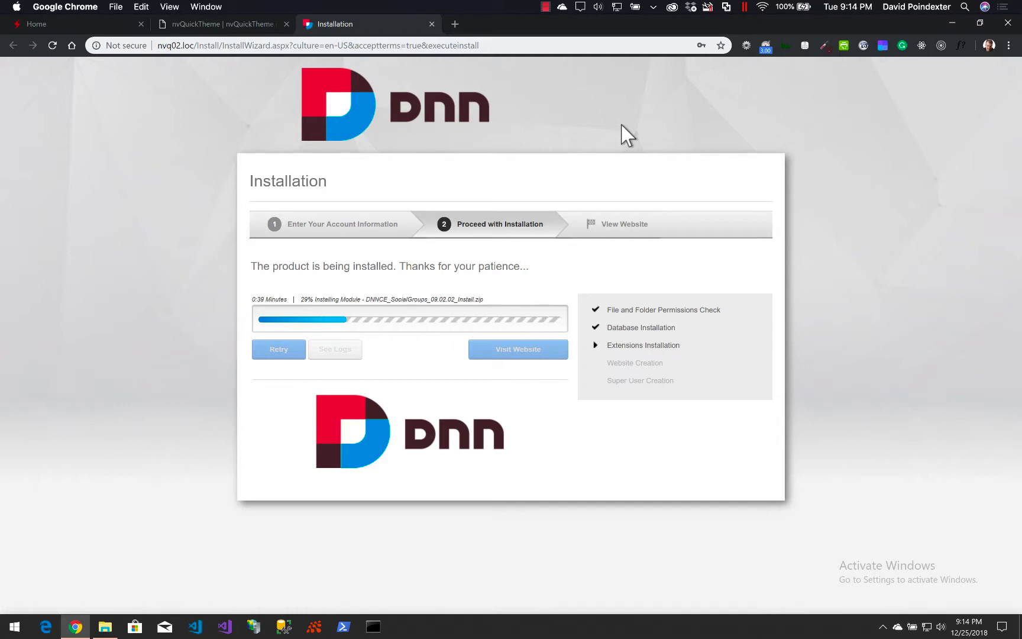
- Launch Git Bash from Windows search and move it aside to keep install progress visible
key(super)
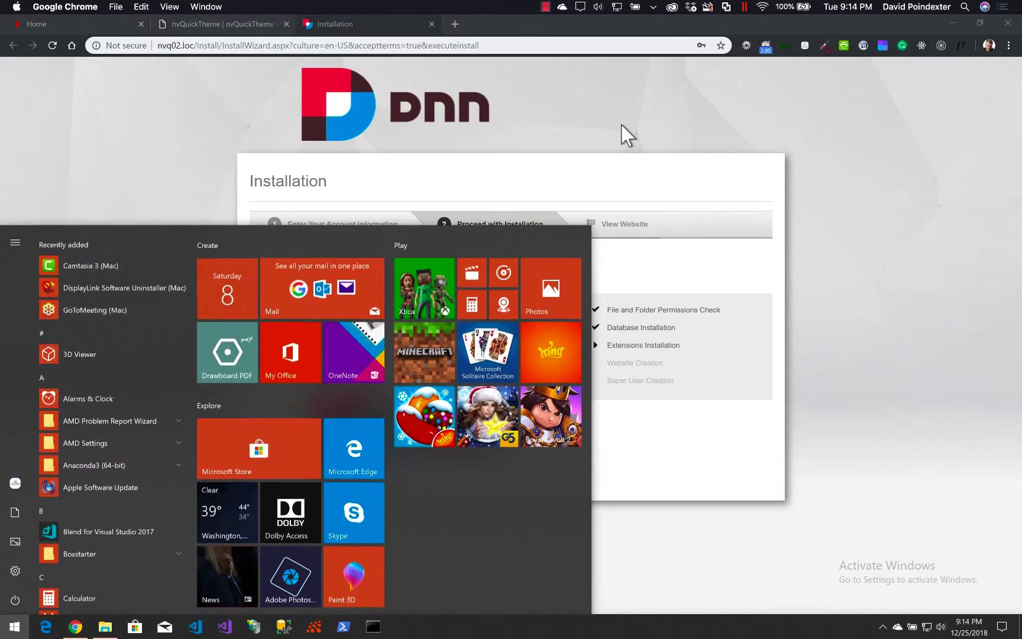
text(git)
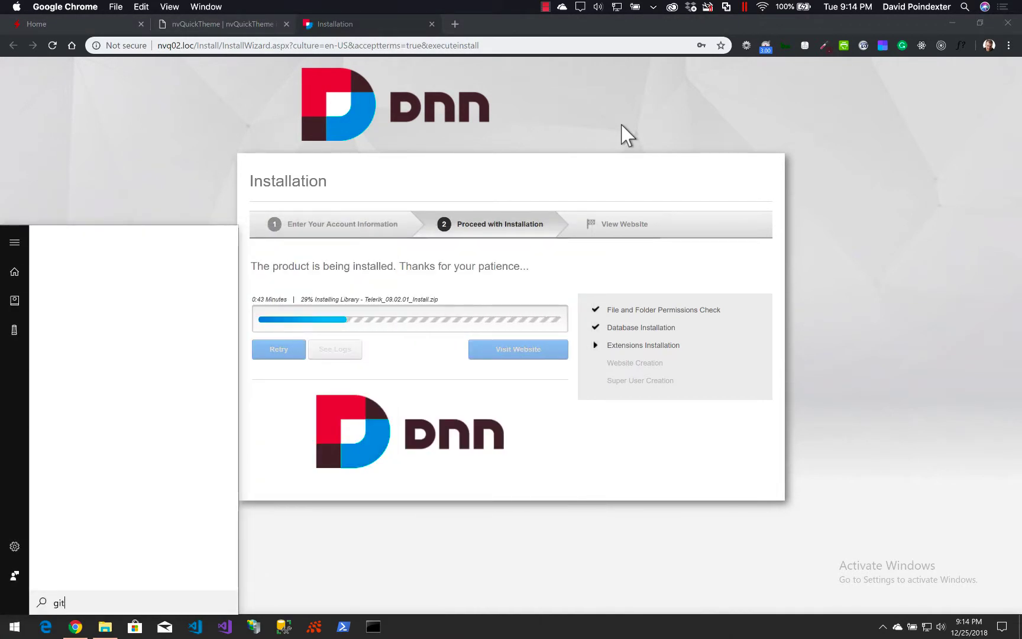
key(Return)
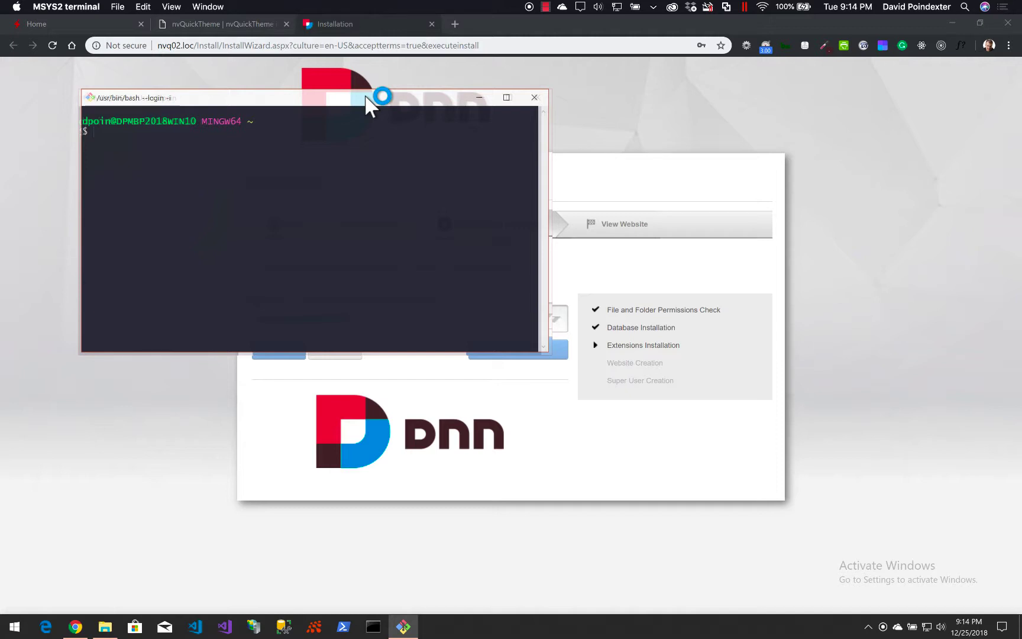
drag(367, 98, 835, 69)
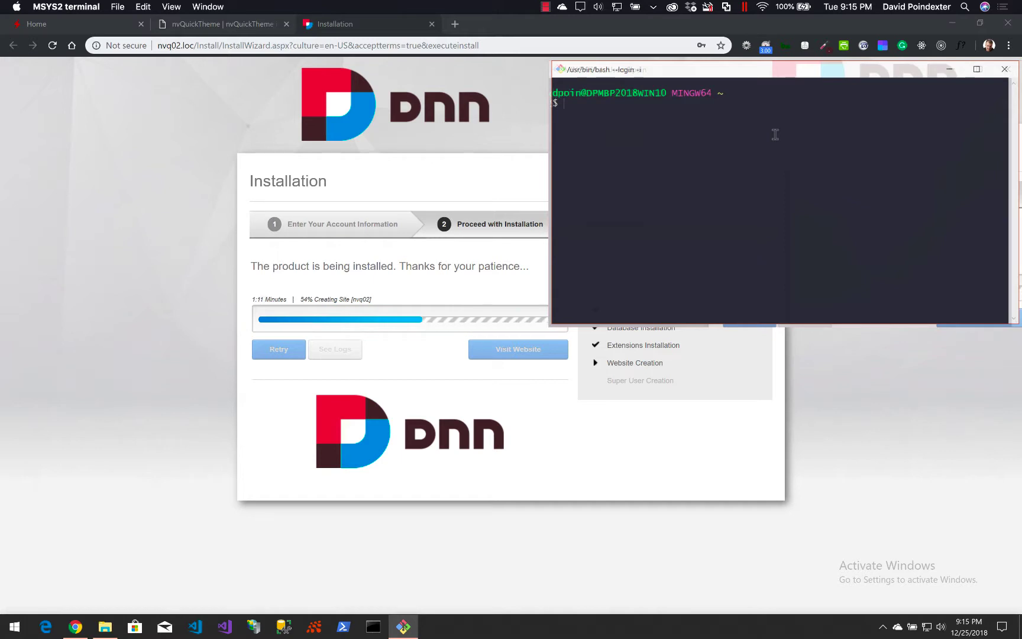
- Switch to drive C with cd c: after cd c:\ fails, and list its contents
text(cd)
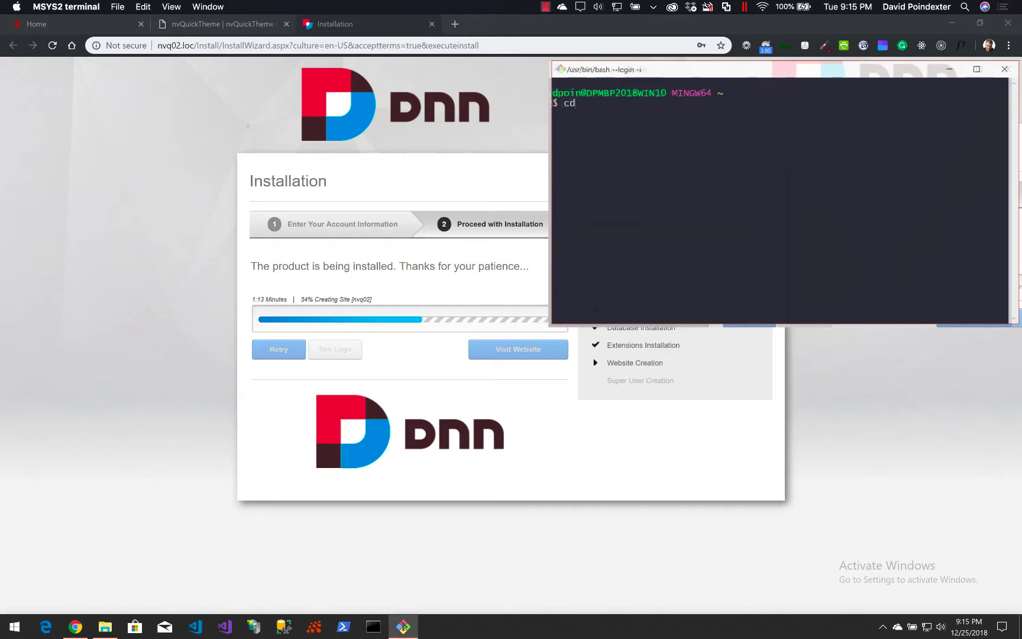
text( c:\)
key(Return)
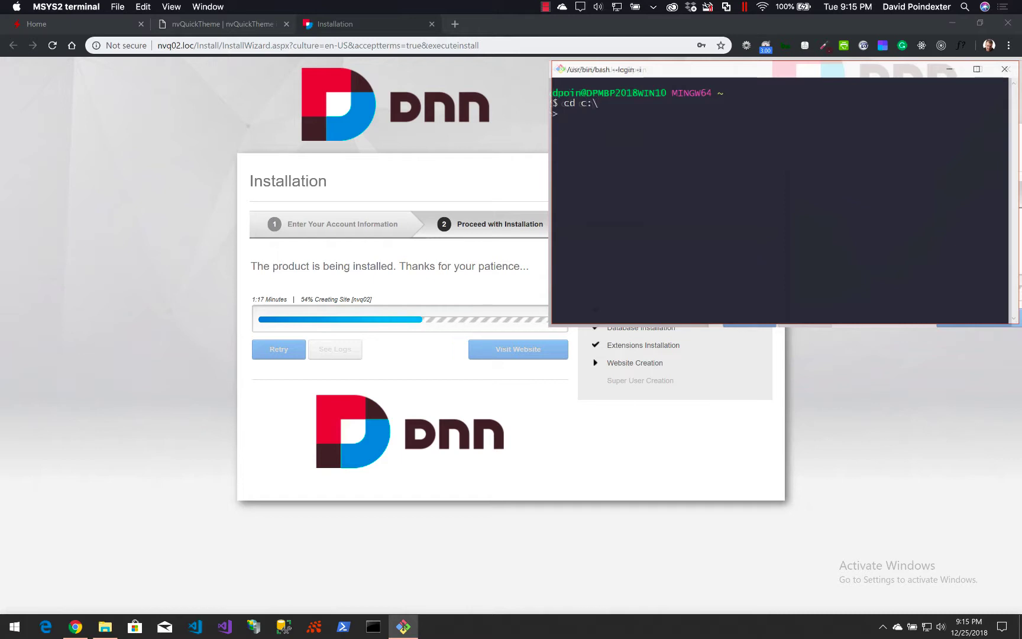
text(ls)
key(Return)
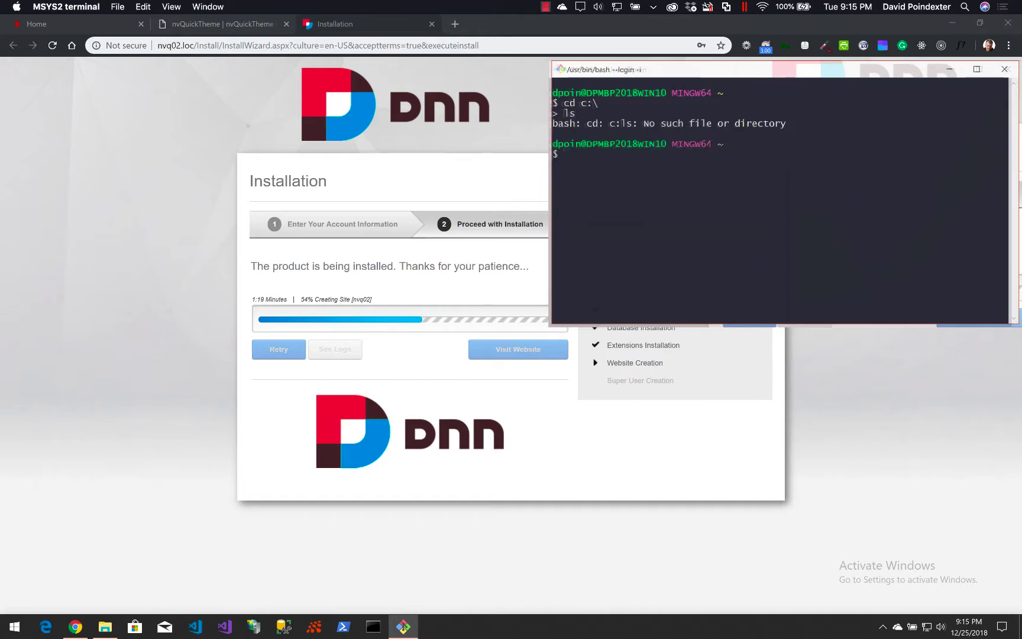
text(cd c:)
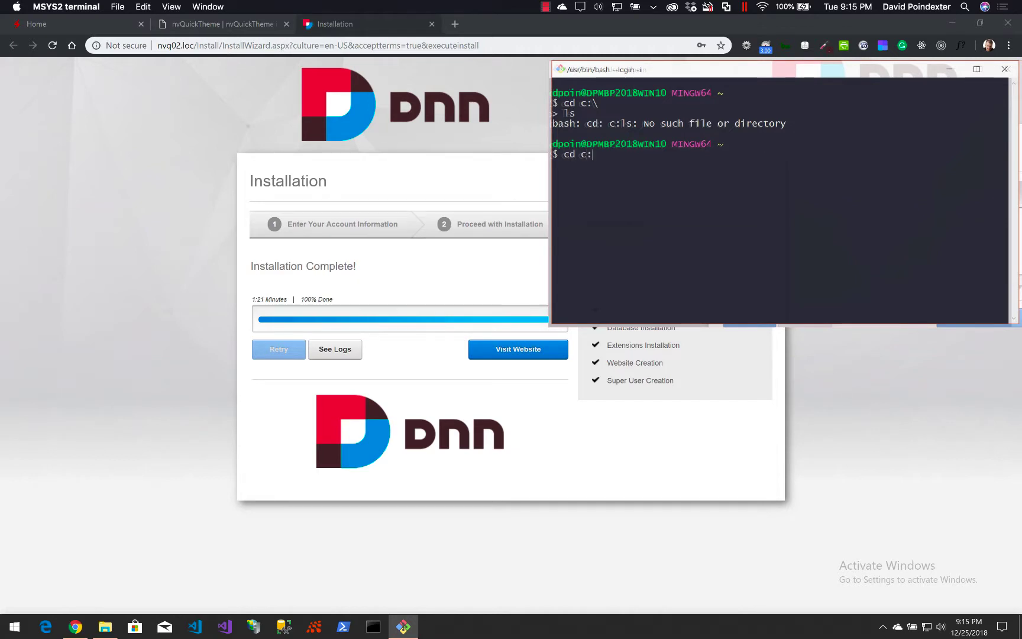
key(Return)
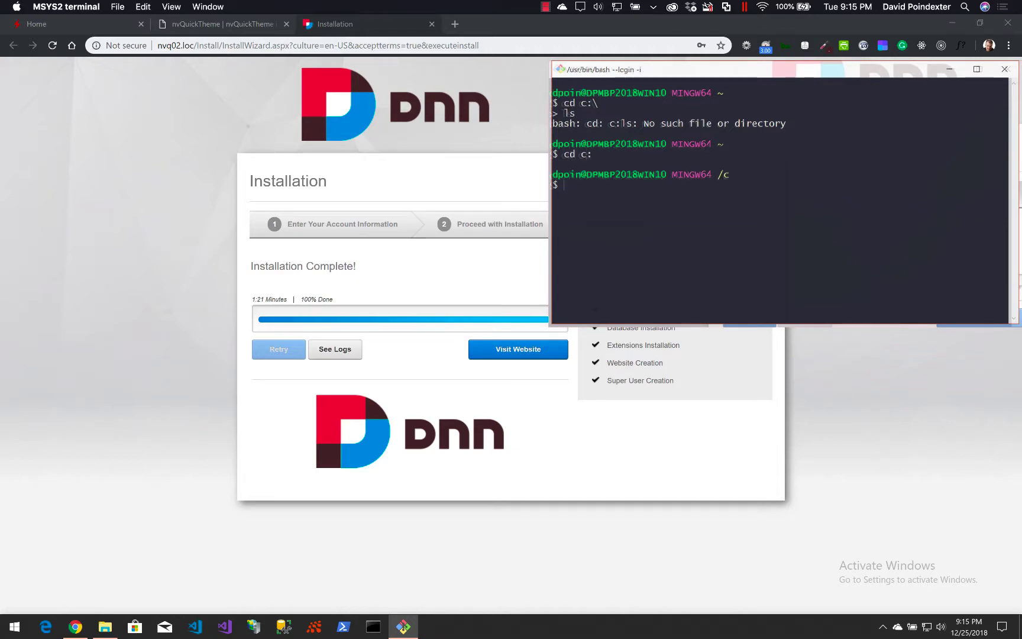
text(ls)
key(Return)
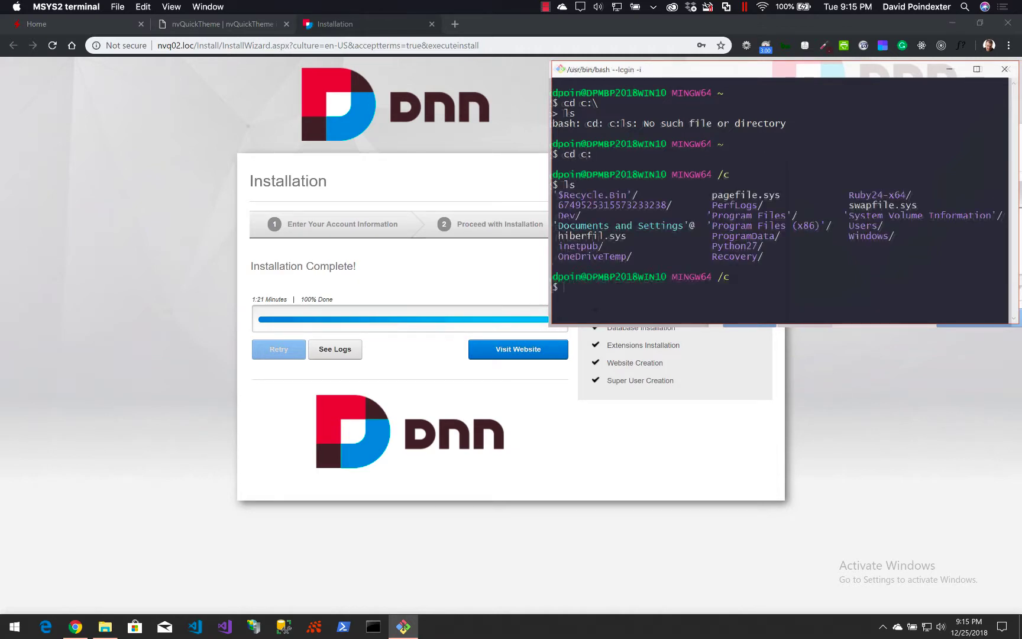
- Navigate into dev, DNN and Themes, listing each folder's contents
text(cd dev)
key(Return)
text(ls)
key(Return)
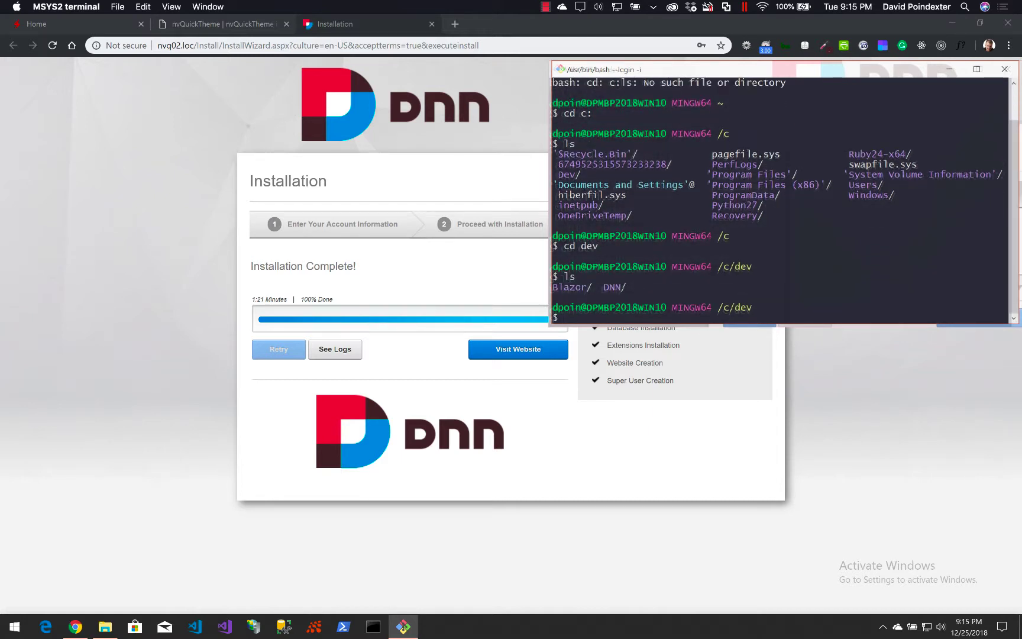
text(cd DNN)
key(Return)
text(ls)
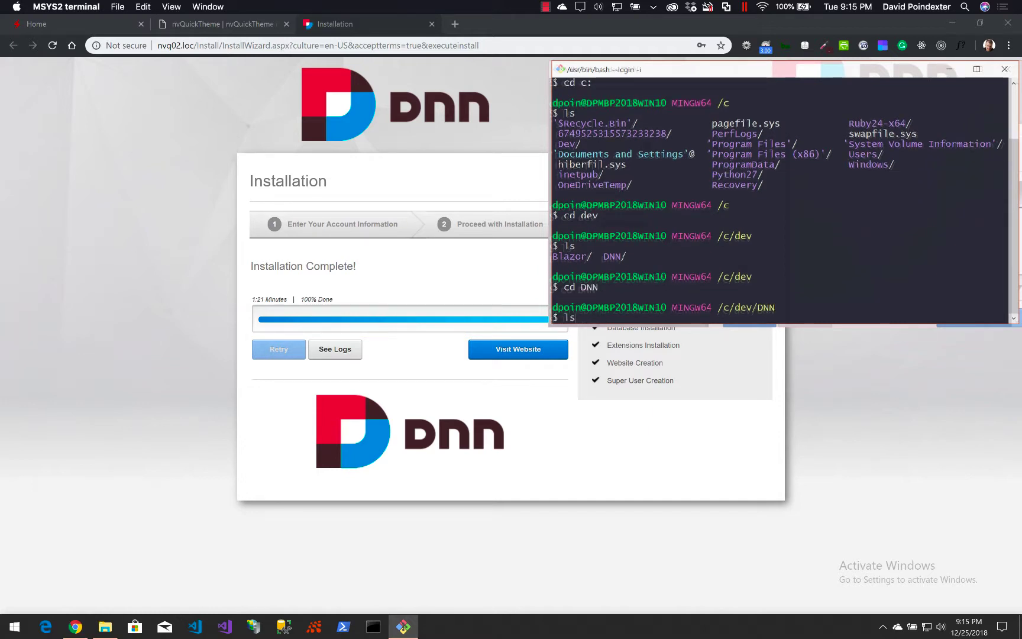
key(Return)
text(cd)
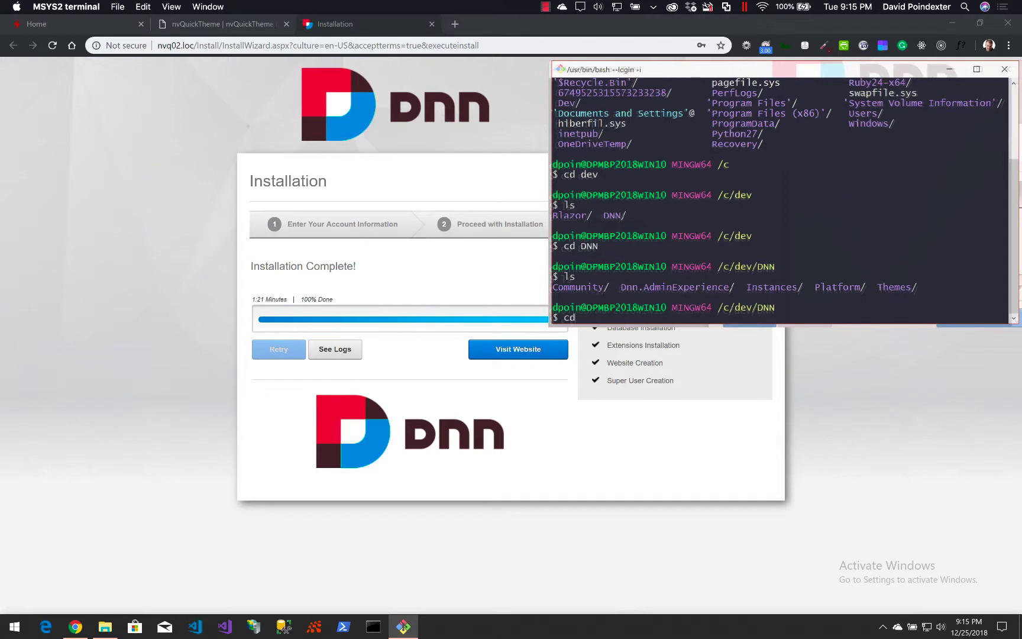
text( Themes)
key(Return)
text(ls)
key(Return)
- Enter nvQuickThemeVideos and 02 - Project Setup using cd nv* and cd 02*, listing each
text(cd nv)
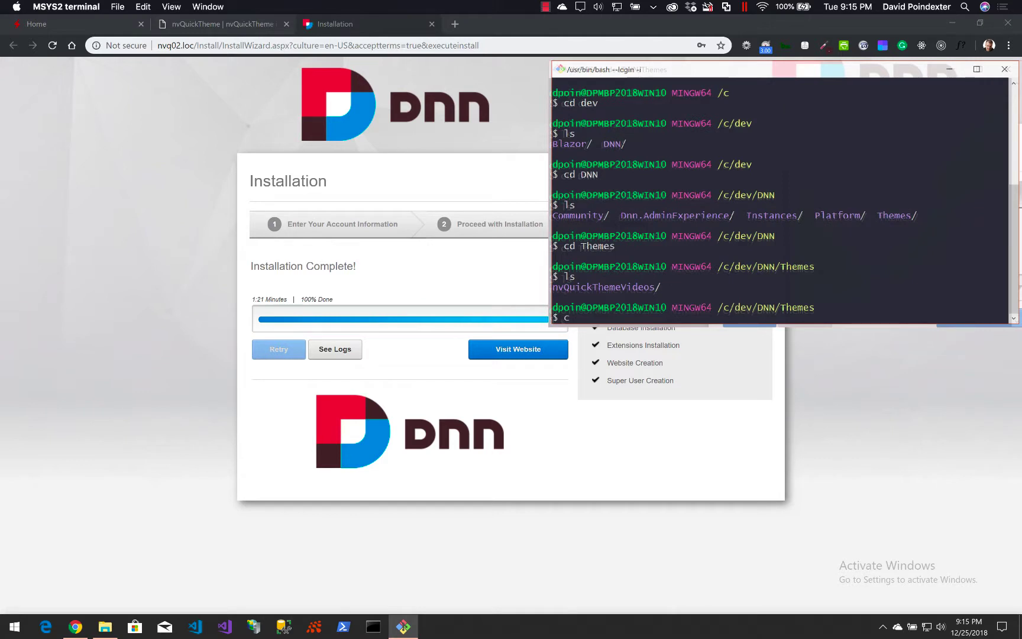
text(*)
key(Return)
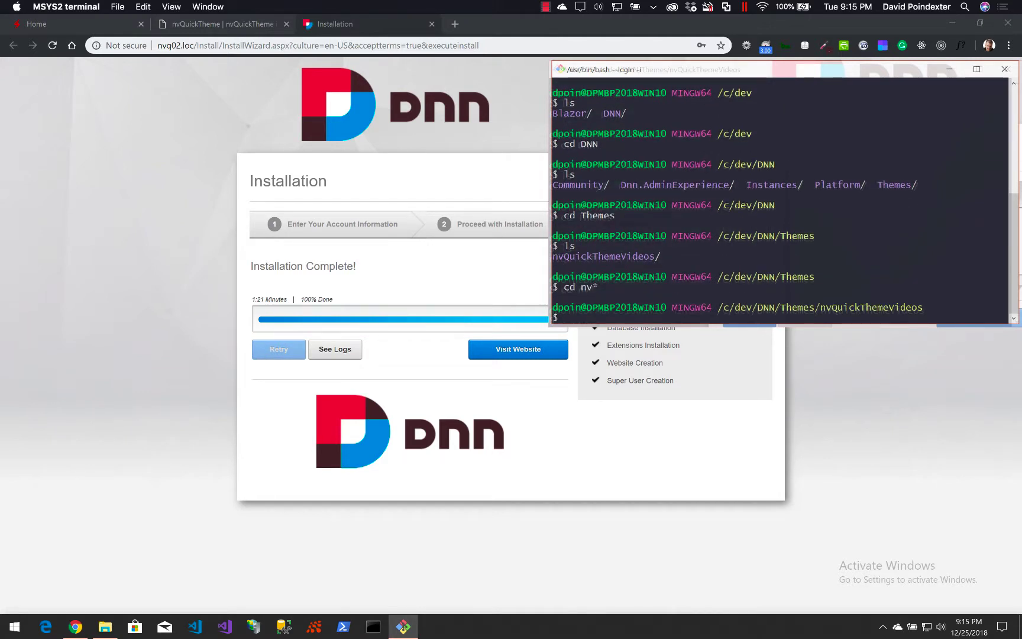
text(ls)
key(Return)
text(cd)
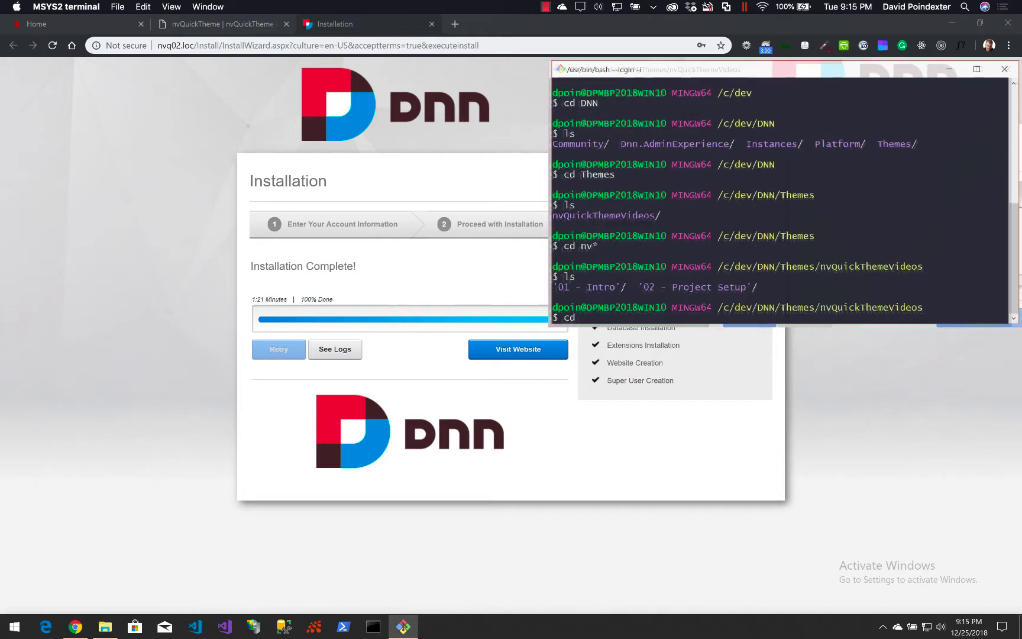
text( 02*)
key(Return)
text(ls)
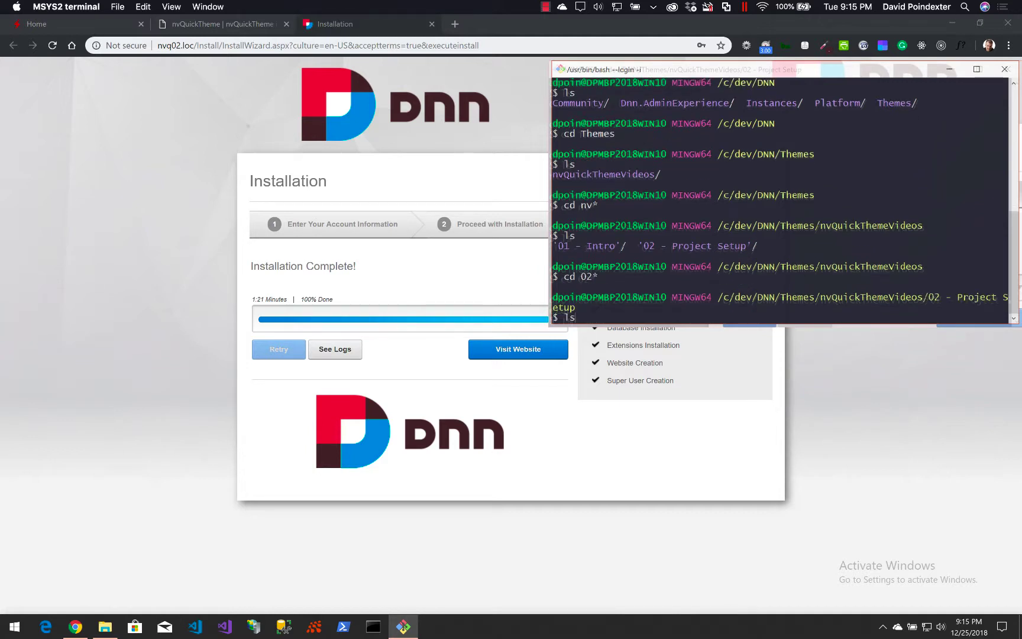
key(Return)
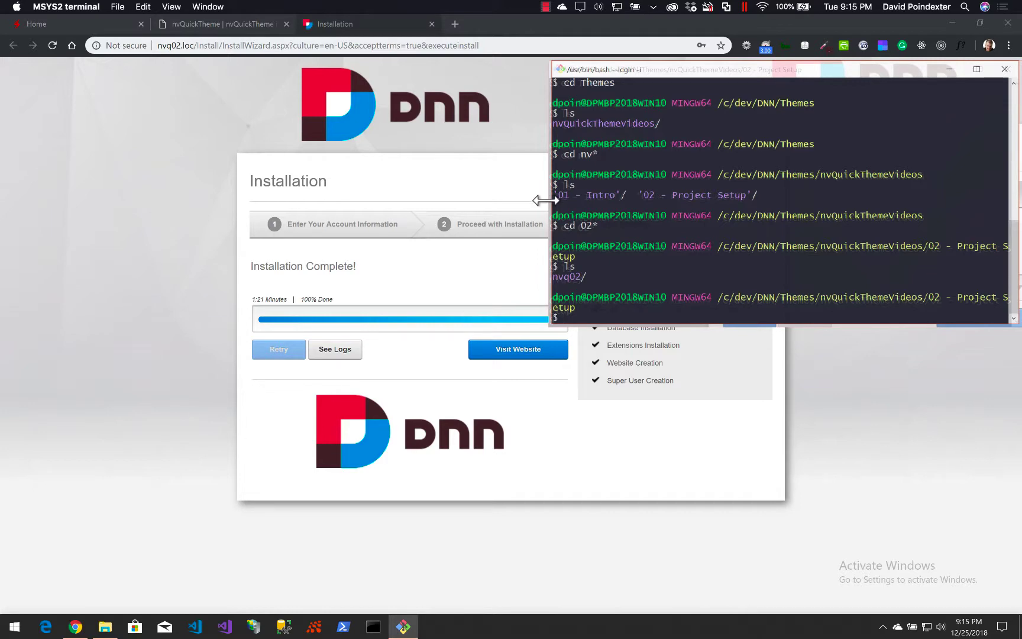
- Widen the terminal and relist the 02 - Project Setup folder showing nvq02
drag(543, 201, 364, 224)
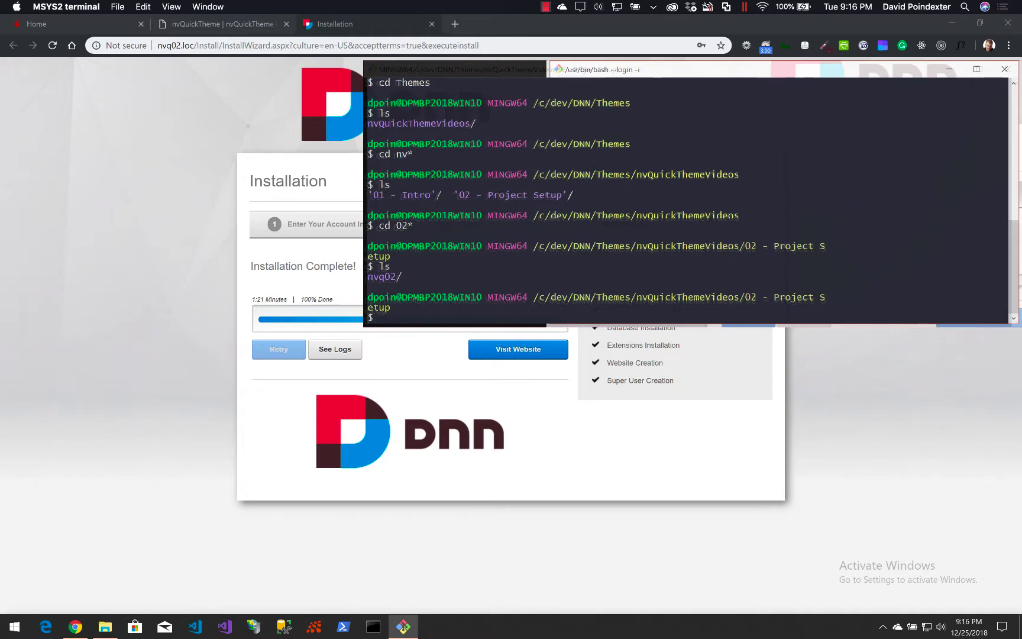
text(ls)
key(Return)
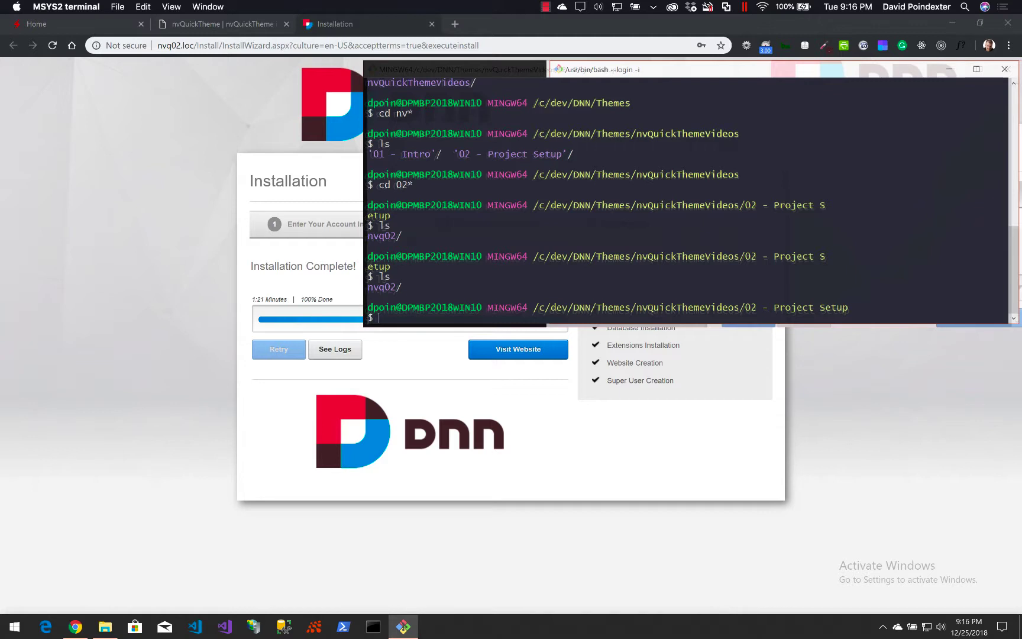
text(ls)
key(Return)
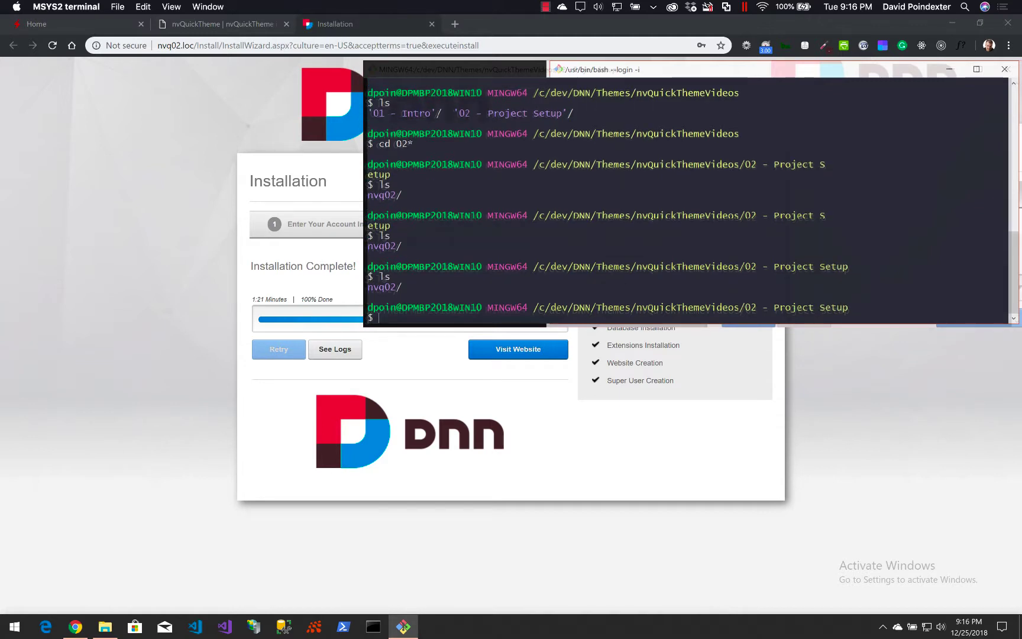
- Move into nvq02/website and list it, including a detailed ls -al listing
text(cd nvq*)
key(Return)
text(ls)
key(Return)
text(cd website)
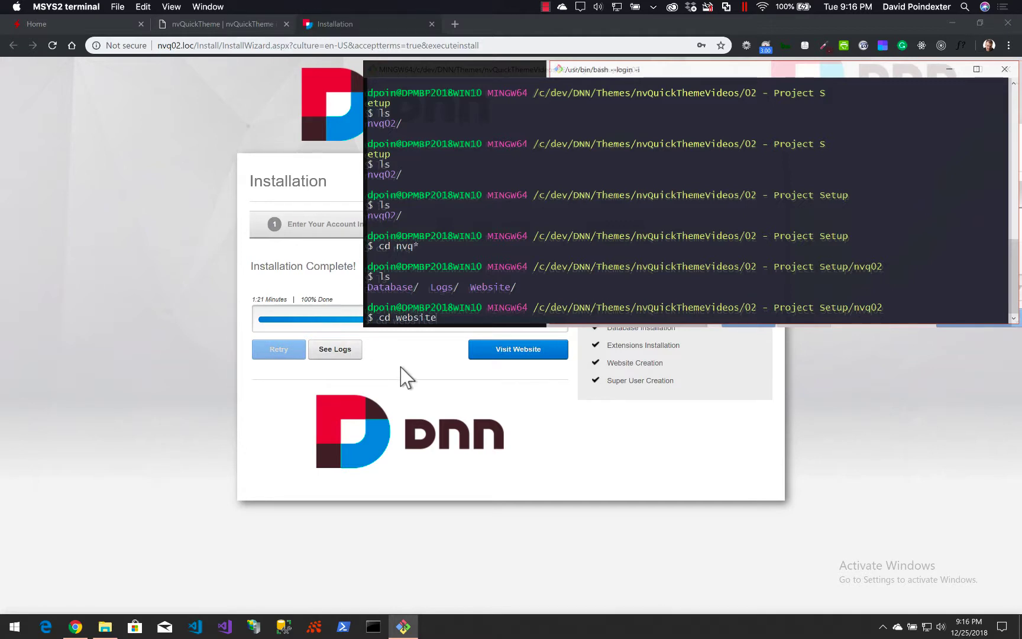
key(Return)
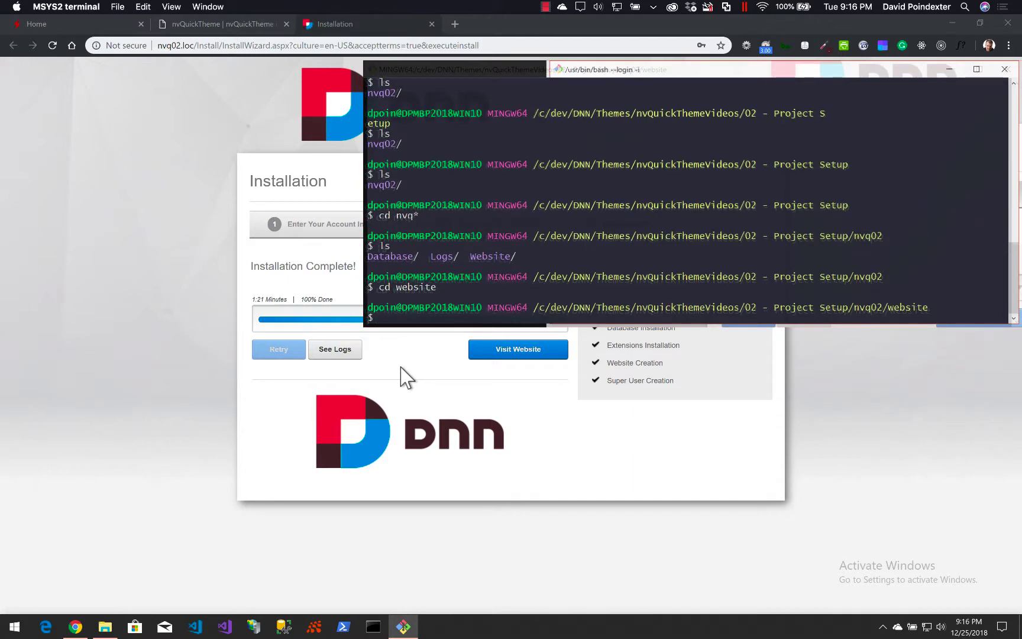
text(ls)
key(Return)
text(ls)
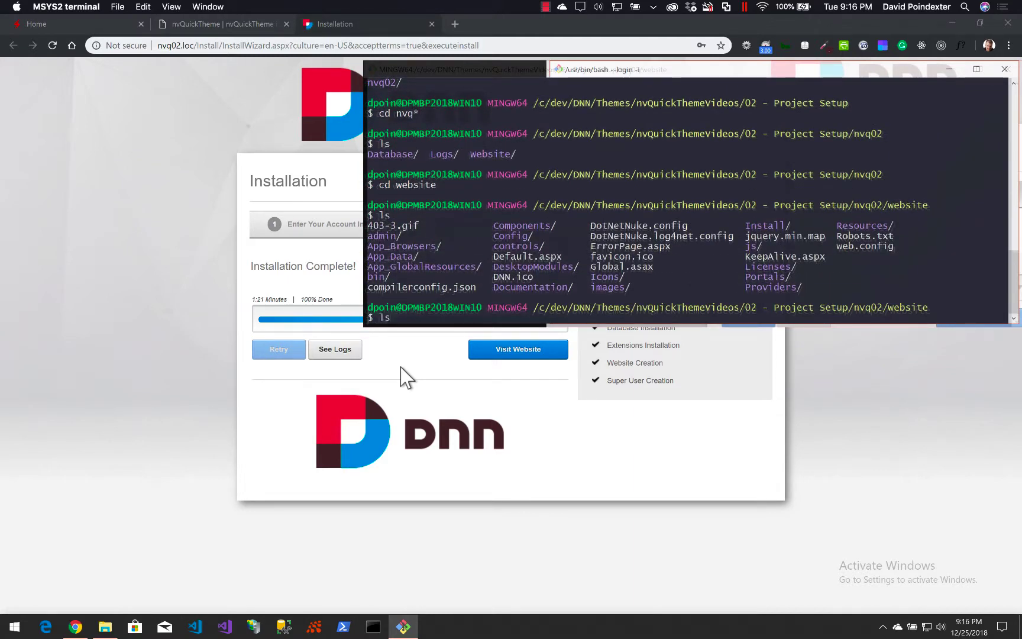
text( -all)
key(Return)
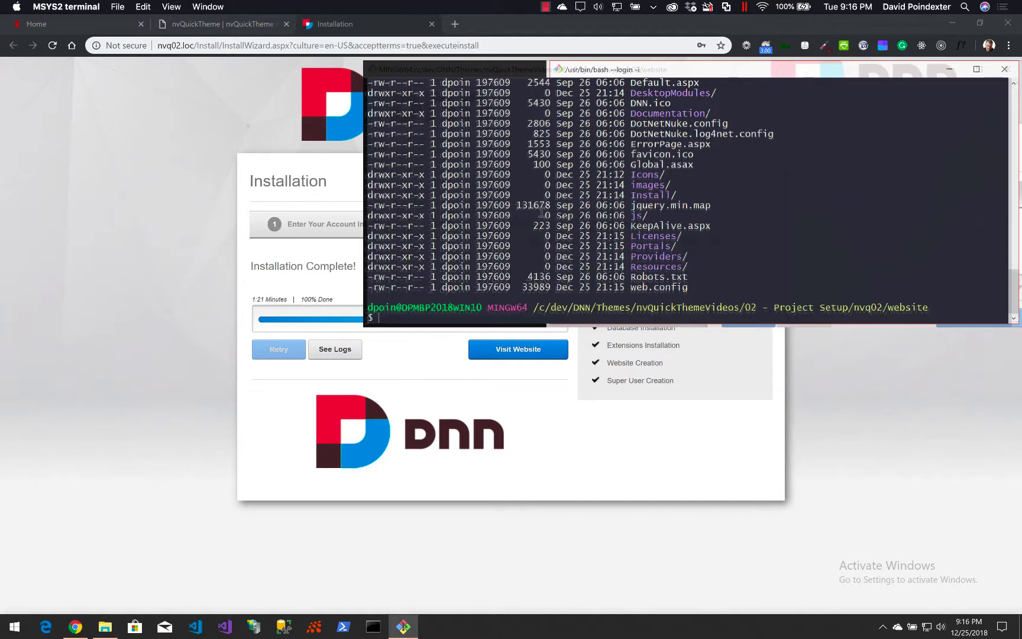
- List Portals and Portals/0 (home.css, Images, Templates, Users), then enter Portals/_default
text(cd Portals)
key(Return)
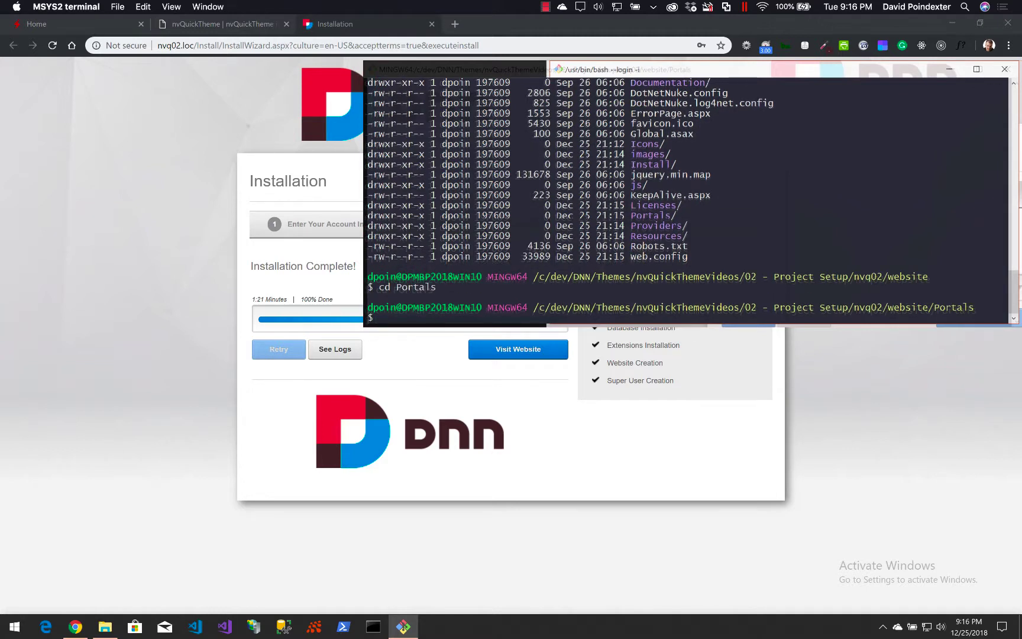
text(ls)
key(Return)
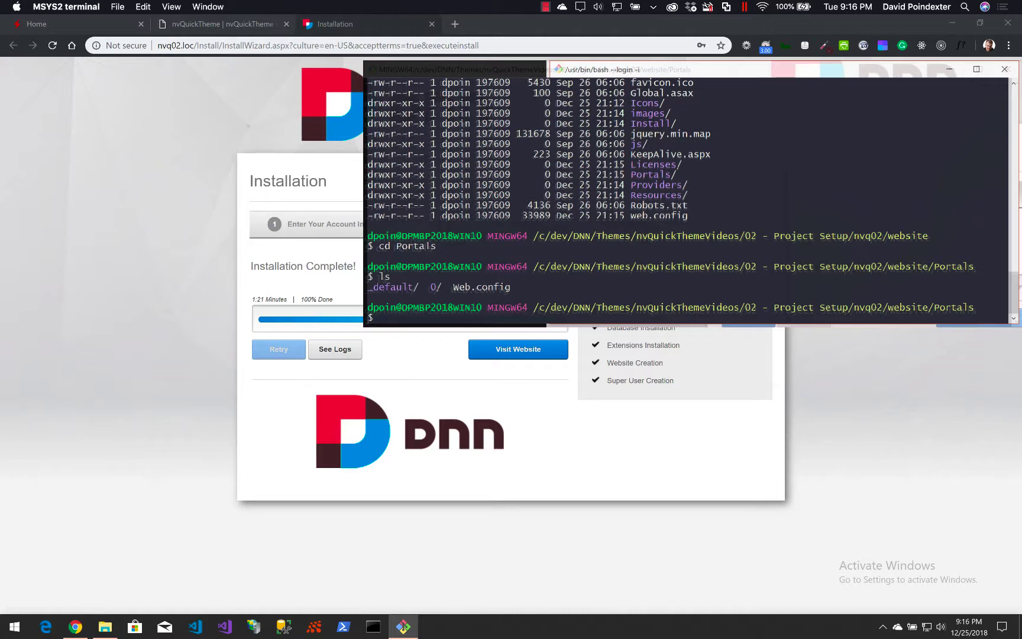
text(cd 0)
key(Return)
text(ls)
key(Return)
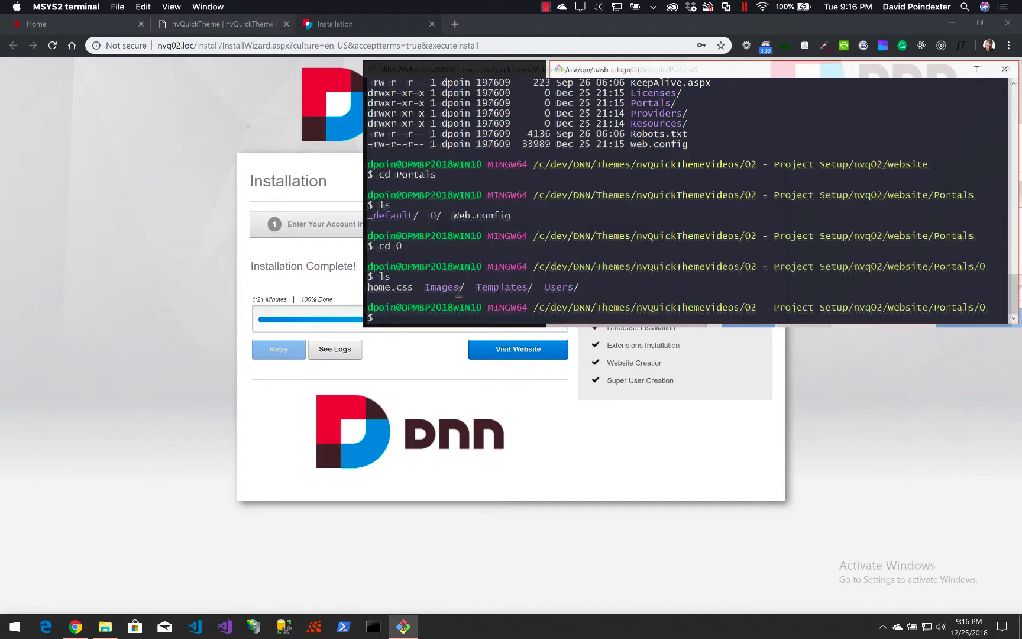
text(cd ..)
key(Return)
text(cd _defaul)
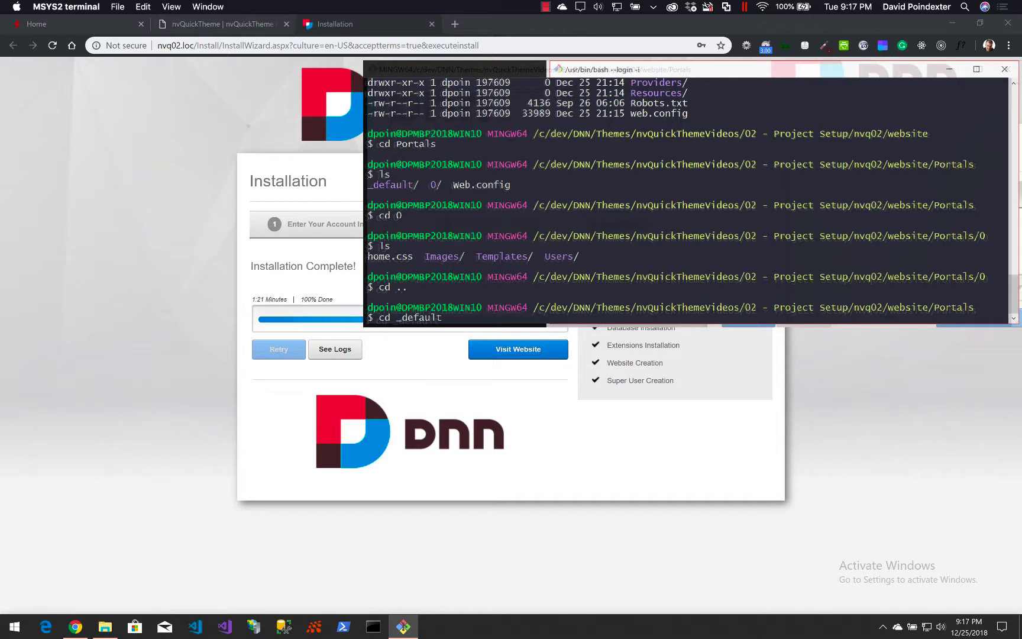
text(t)
key(Return)
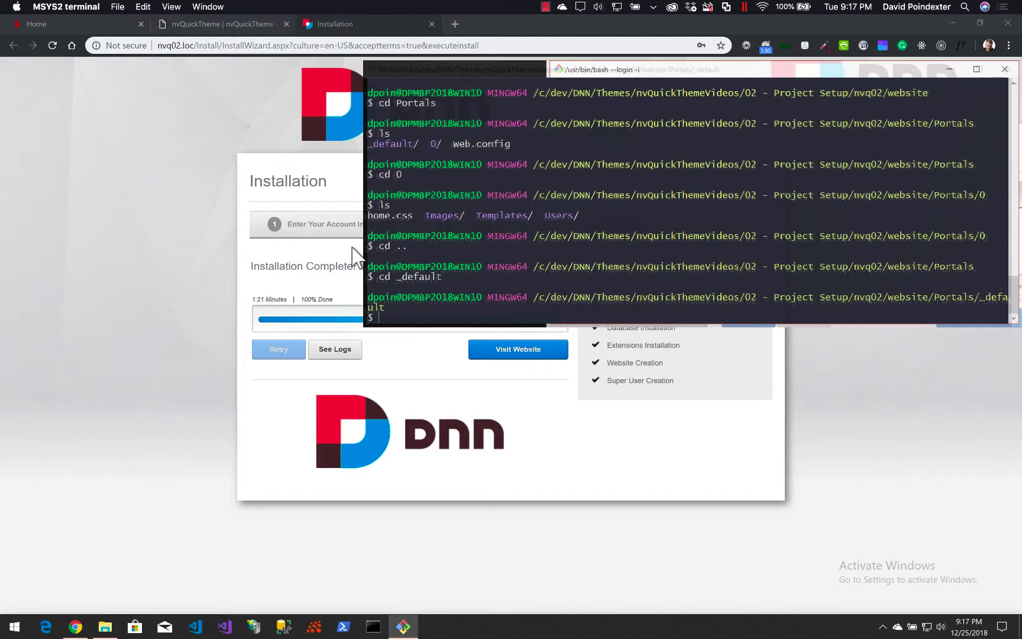
- Widen the Git Bash window and list the _default portal folder's contents
drag(359, 249, 358, 249)
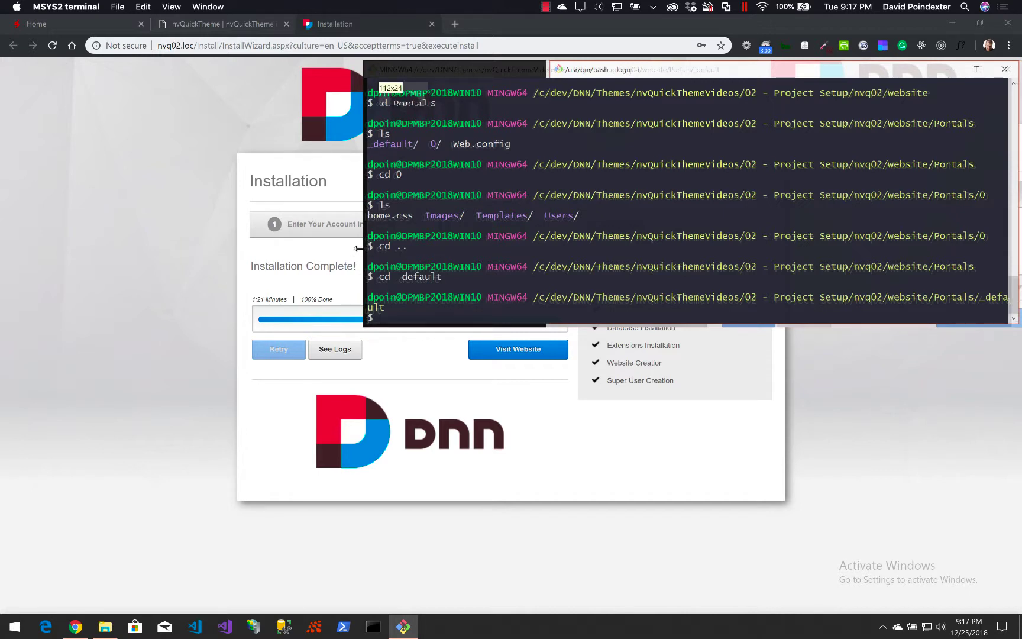
drag(357, 249, 131, 261)
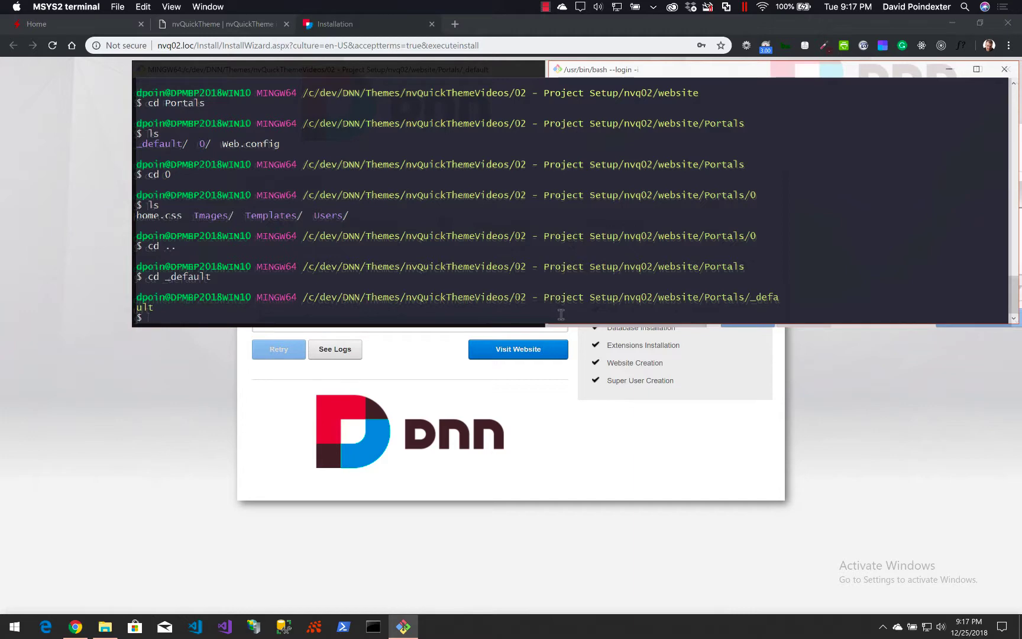
text(ls)
key(Return)
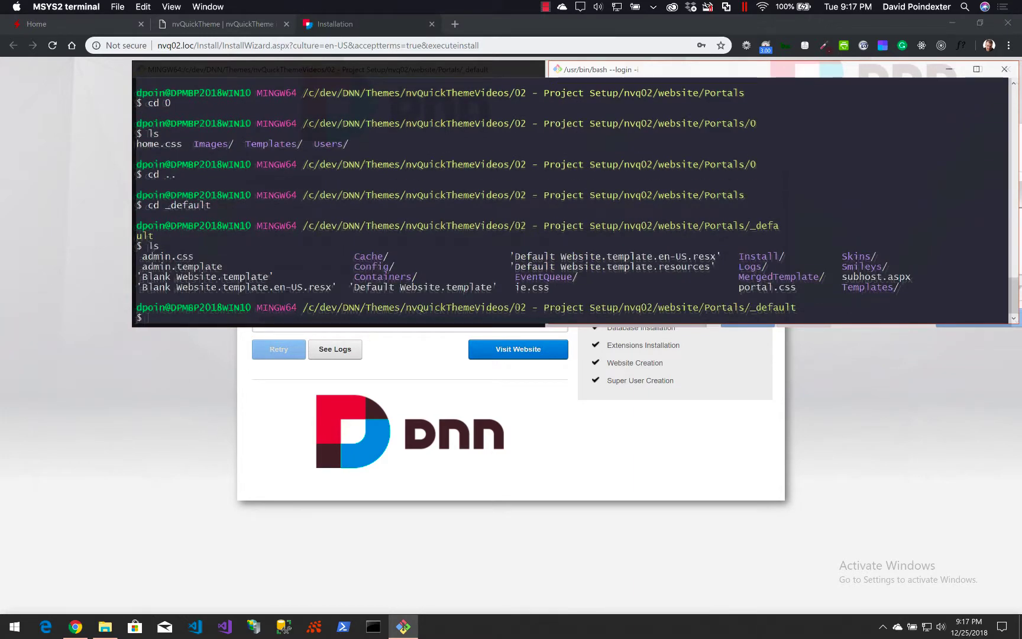
- Move into the skins folder and list its _default and Xcillion skins
text(cd skins)
key(Return)
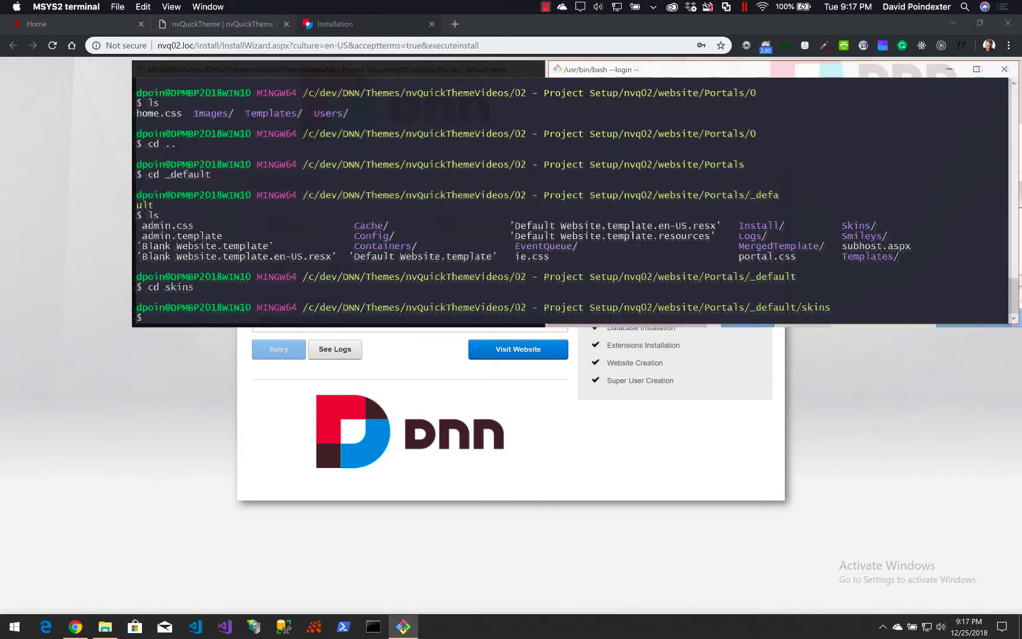
text(ls)
key(Return)
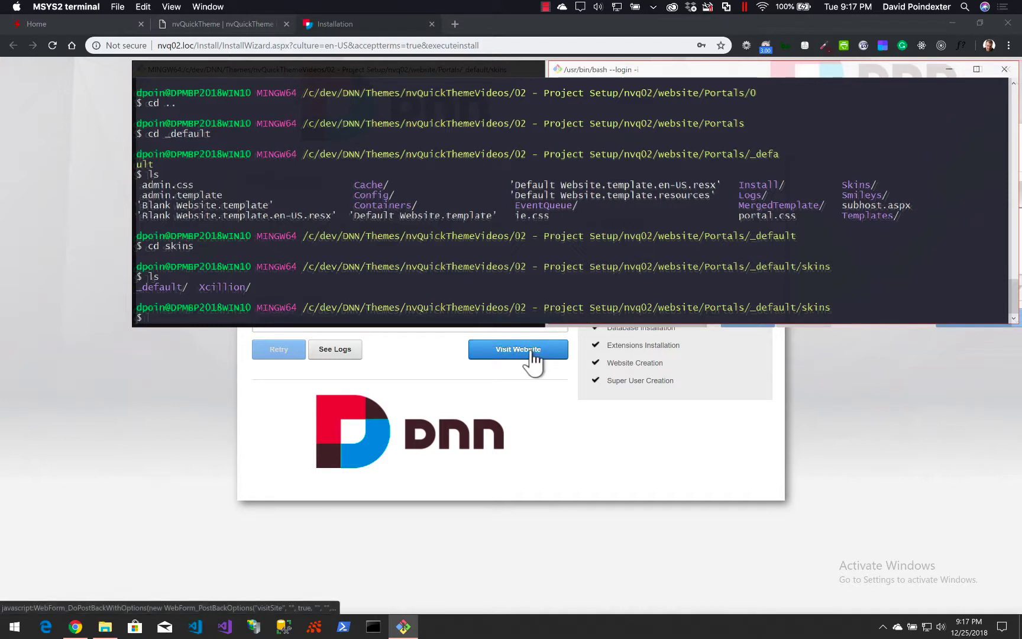
- Bring the Chrome DNN Installation Complete page forward and choose Visit Website to load nvq02
click(475, 387)
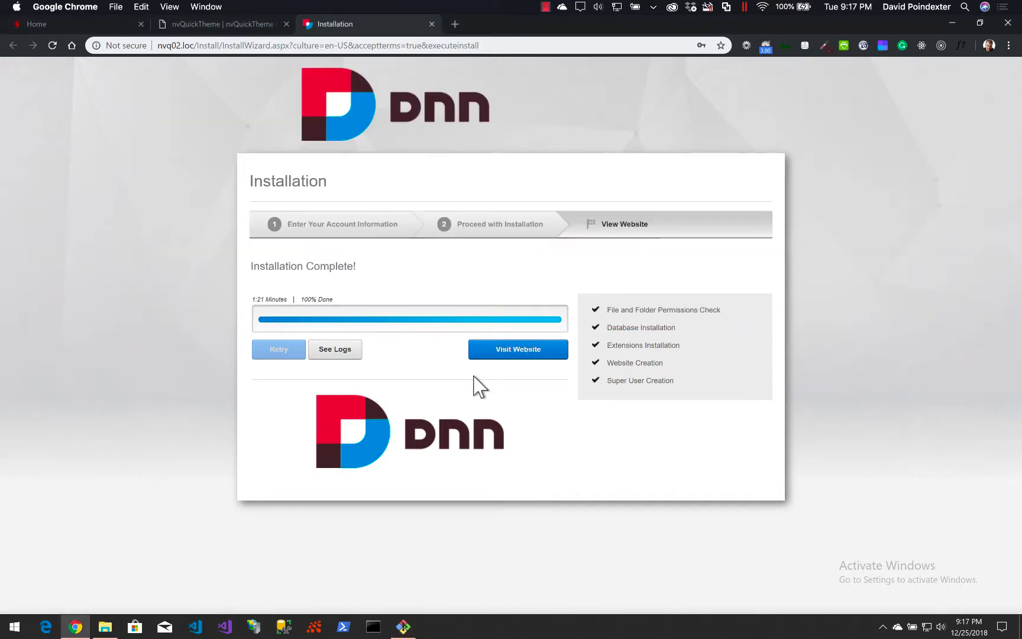
click(514, 363)
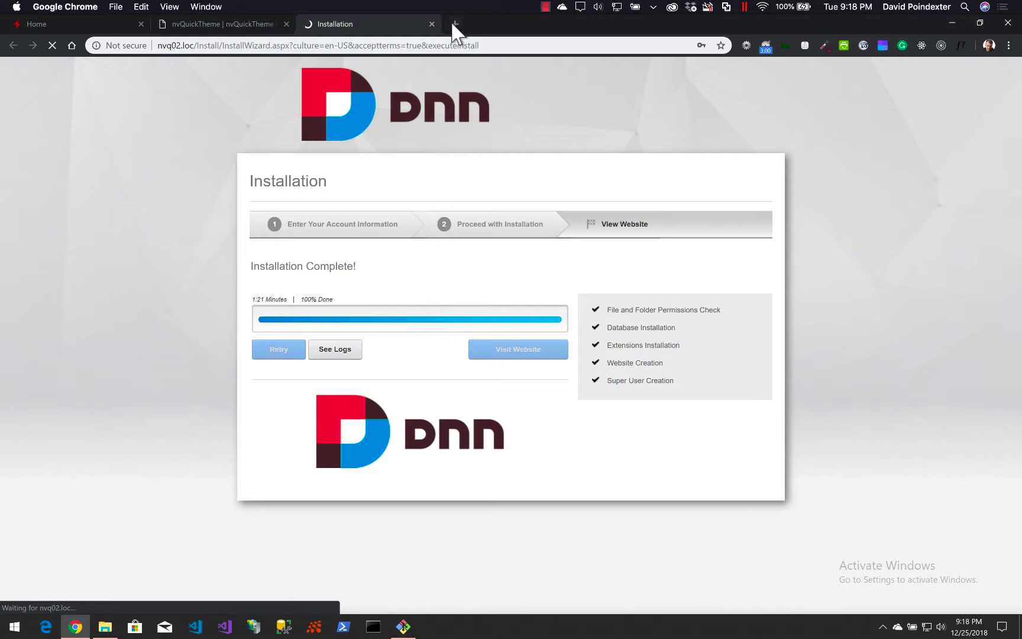
- Open the nvQuickTheme GitHub repository from its documentation page
click(235, 27)
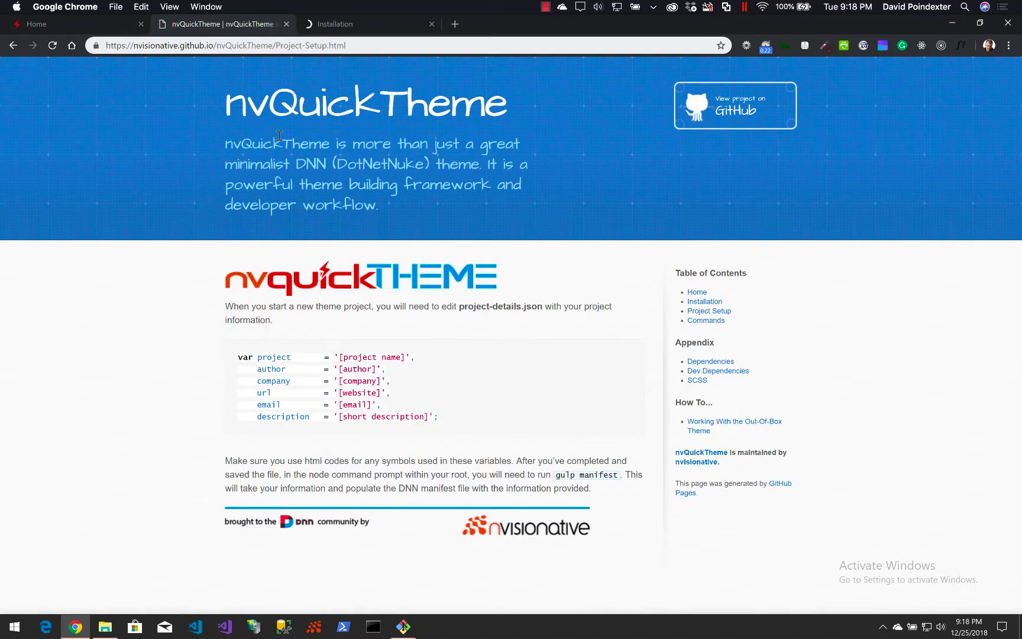
right_click(728, 124)
key(Escape)
click(361, 23)
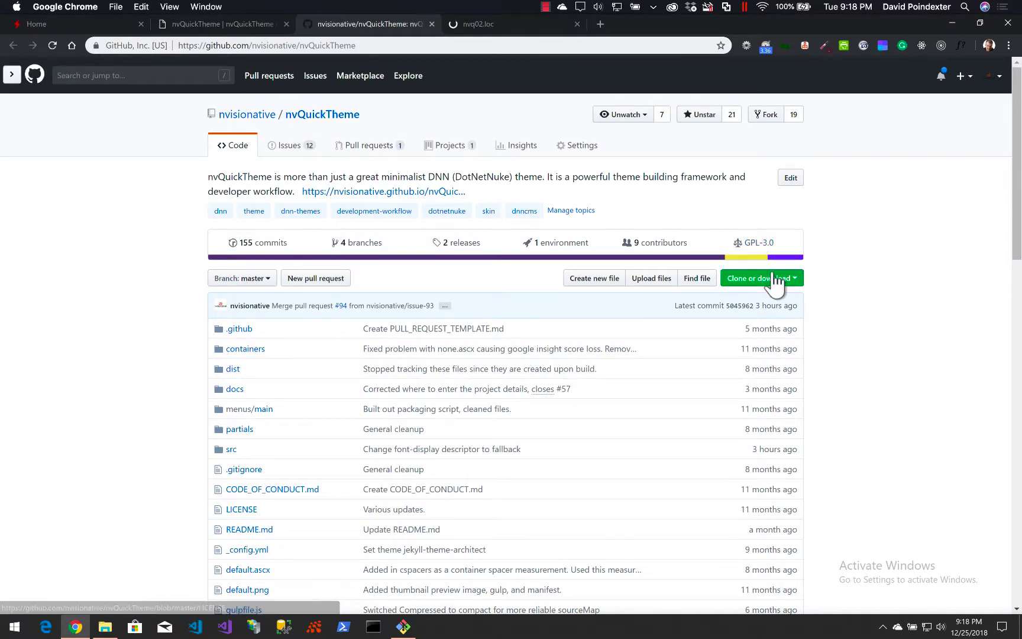
- Copy the repository's HTTPS clone URL, then return to the nvq02 Home tab
click(775, 279)
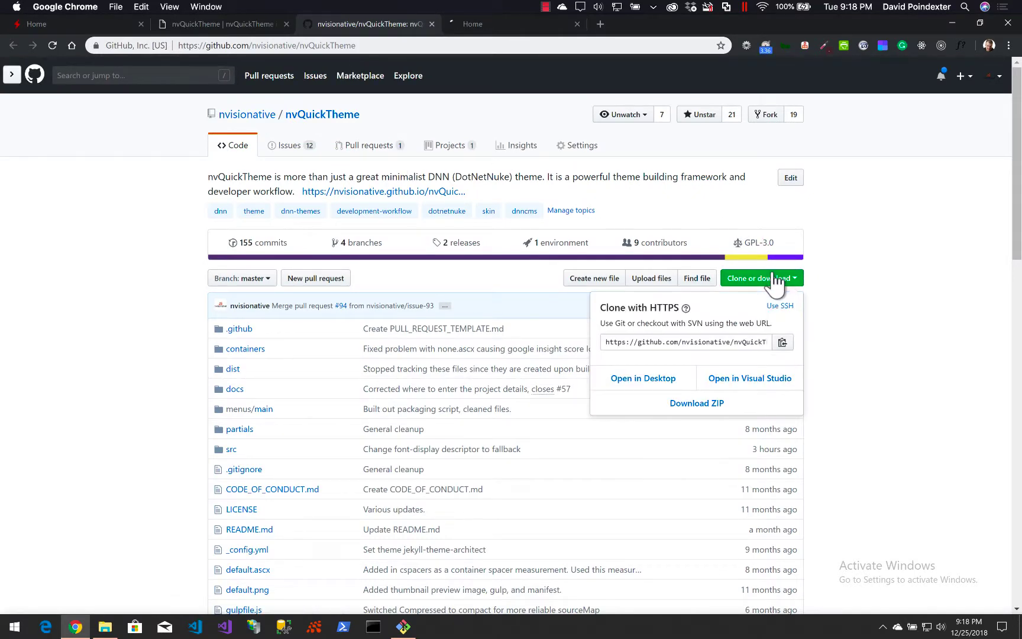
click(703, 343)
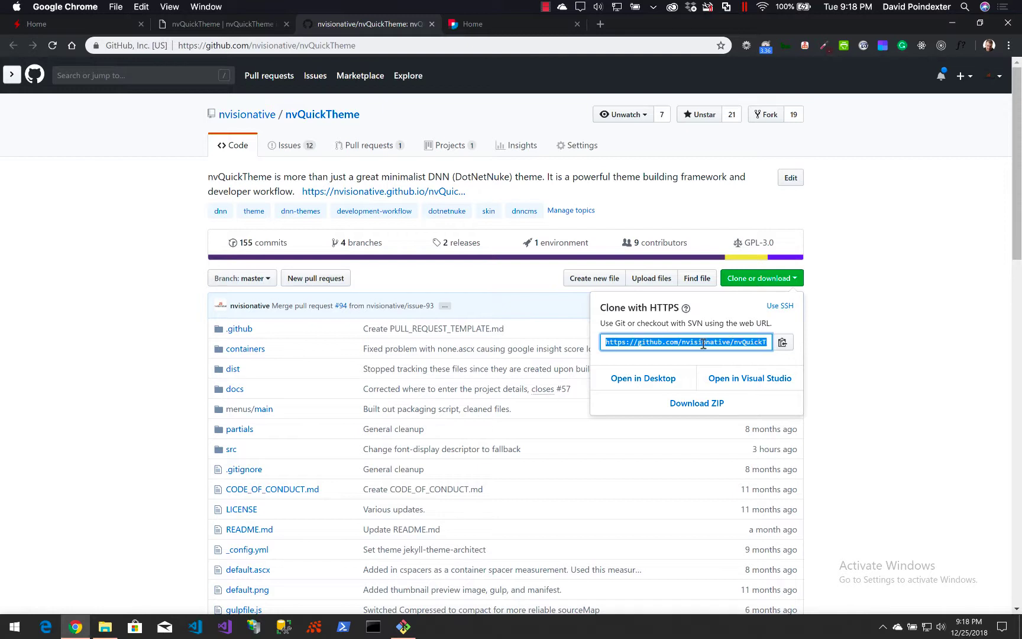
right_click(703, 343)
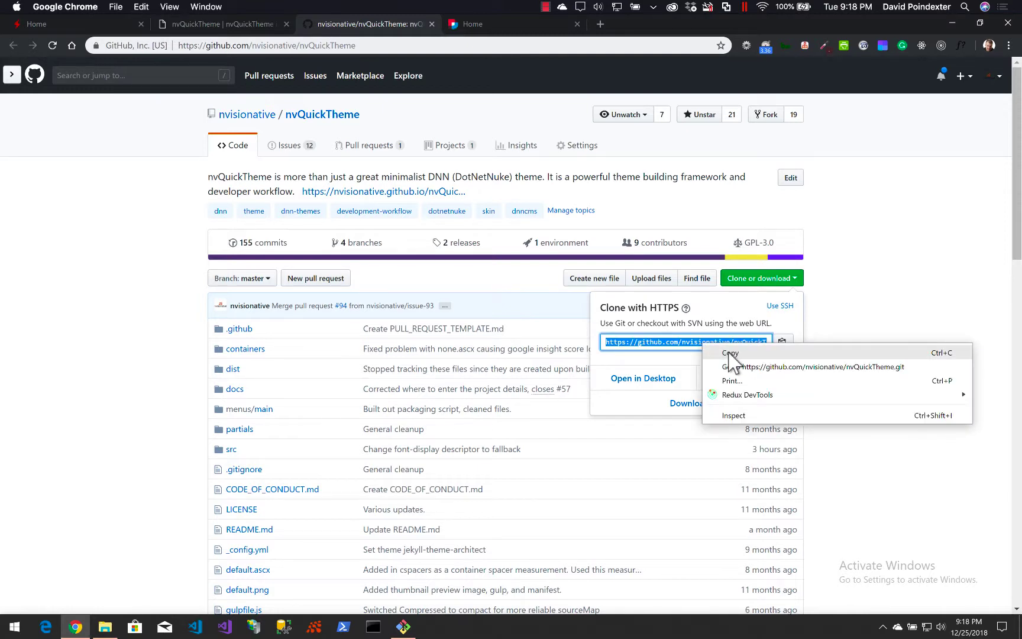
click(729, 353)
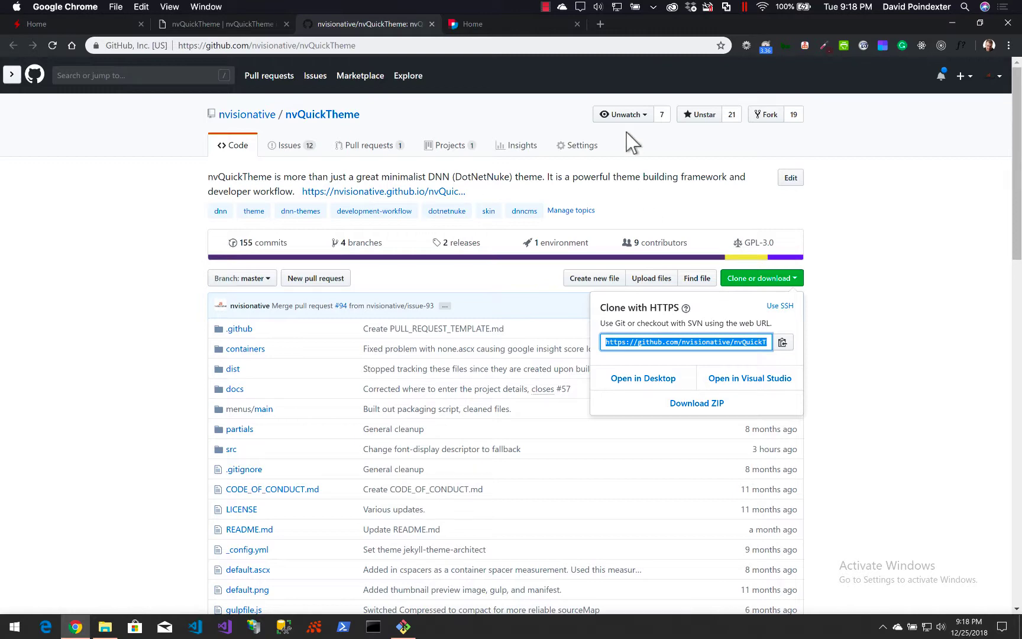
click(514, 29)
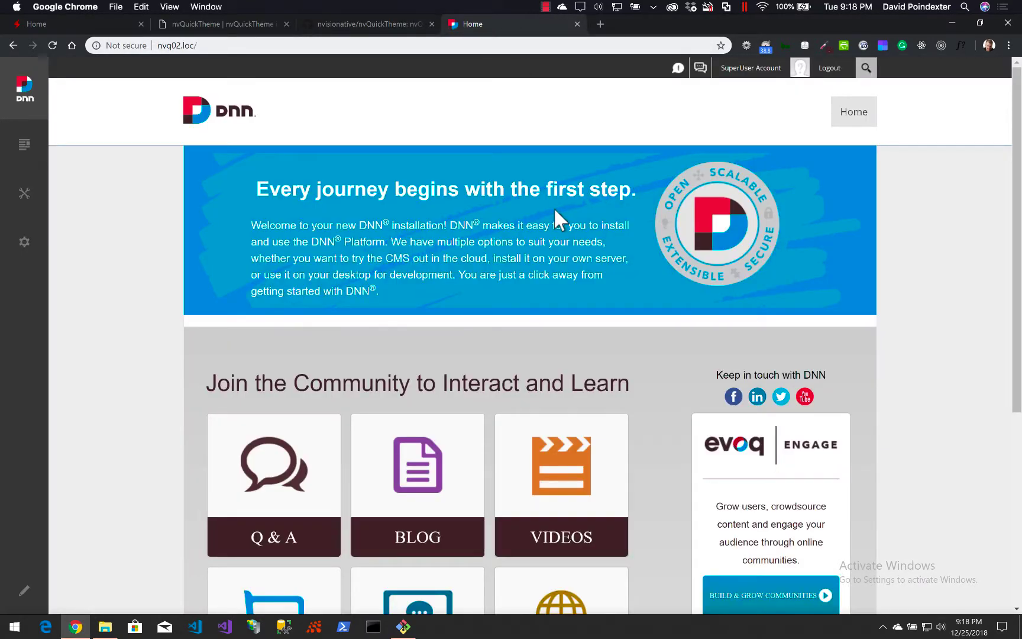